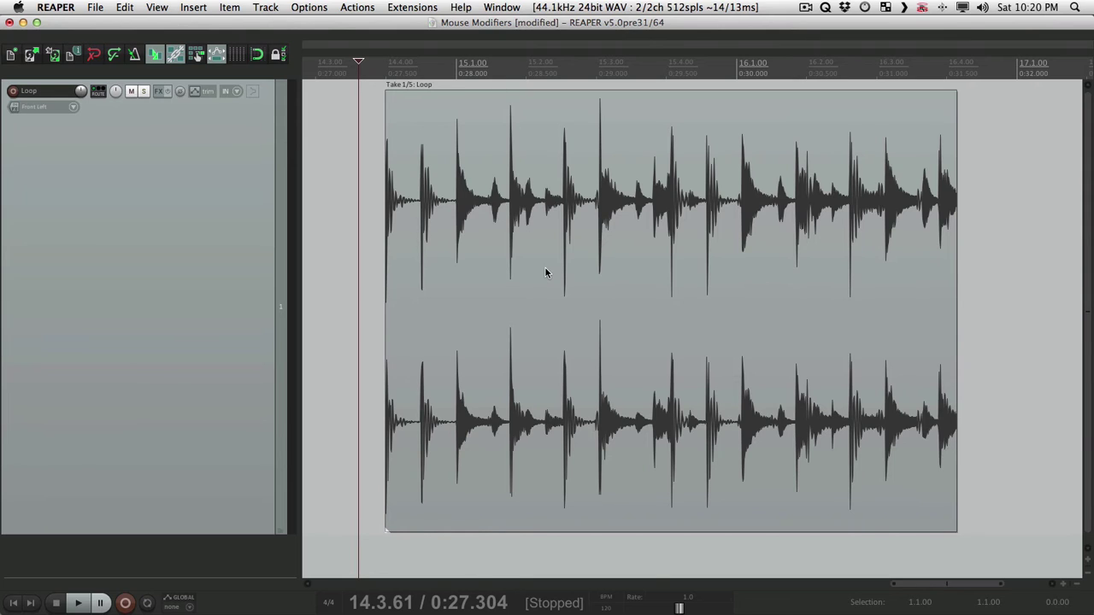
- Open REAPER Preferences on the Mouse Modifiers page
left_click(313, 7)
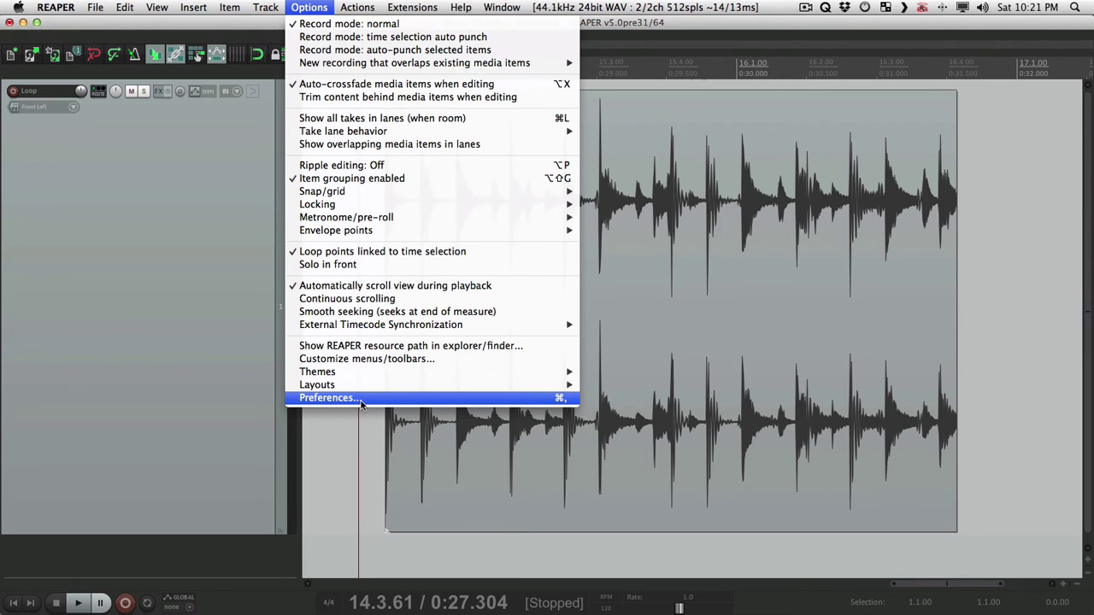
left_click(360, 399)
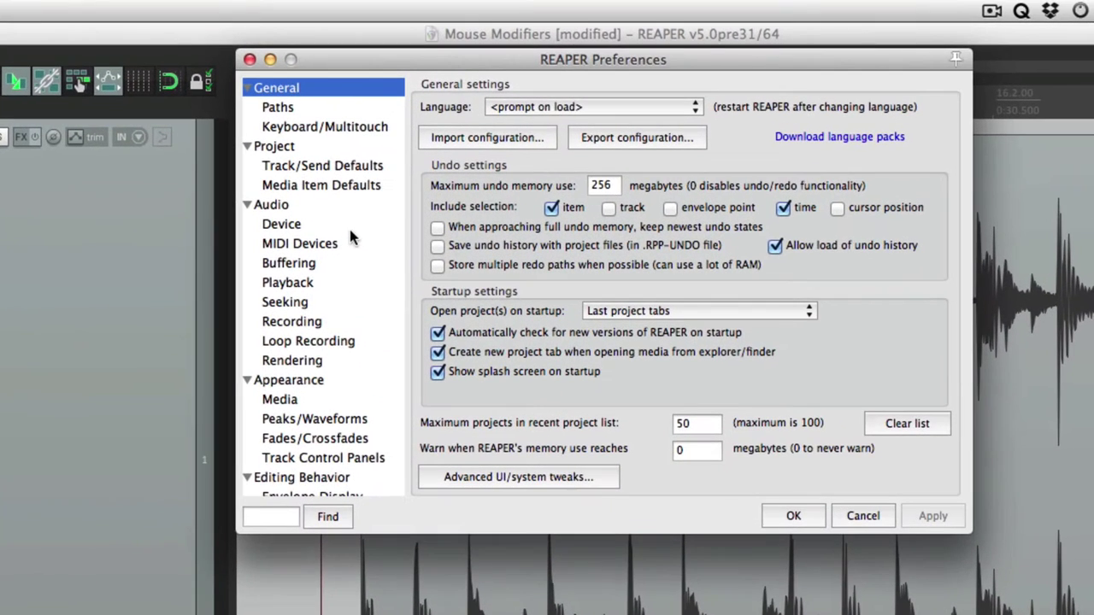
scroll(363, 247, "down", 5)
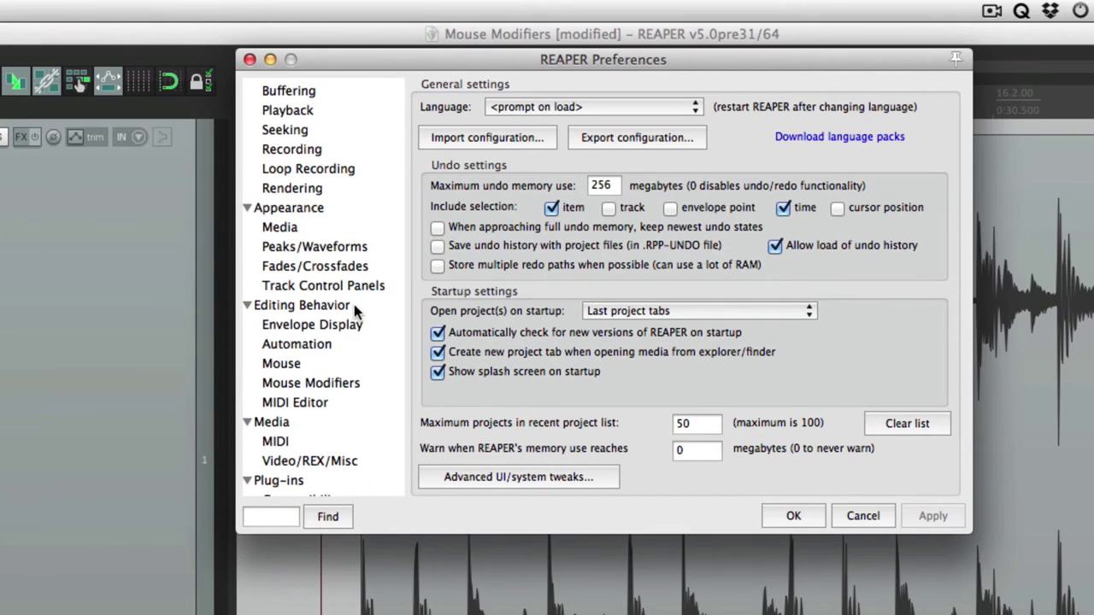
left_click(358, 385)
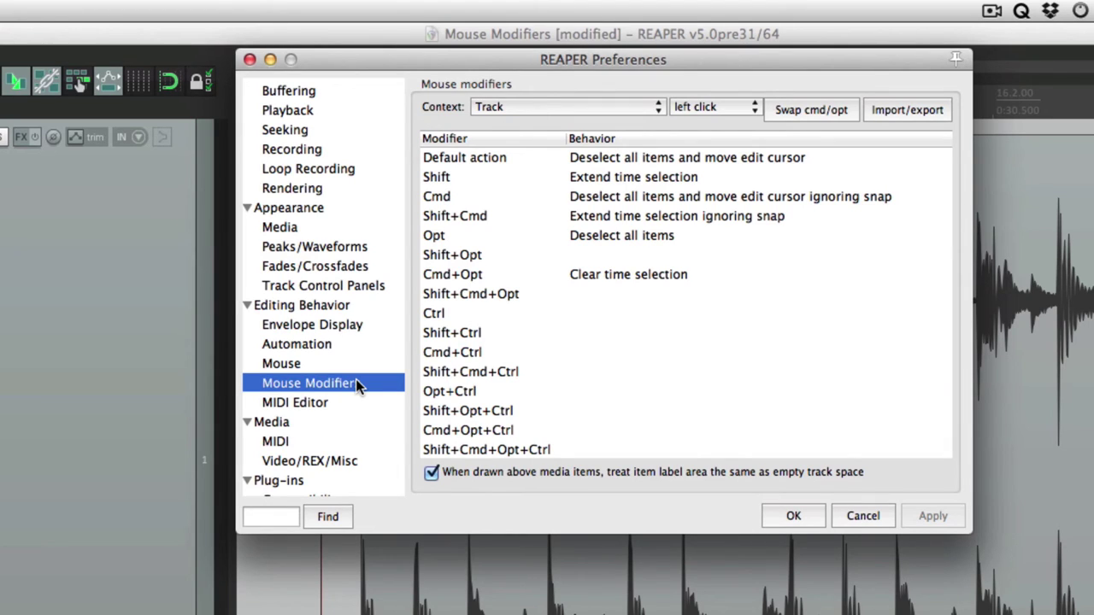
- Show Media item left-click behaviors and test a left-click on the media item
left_click(543, 107)
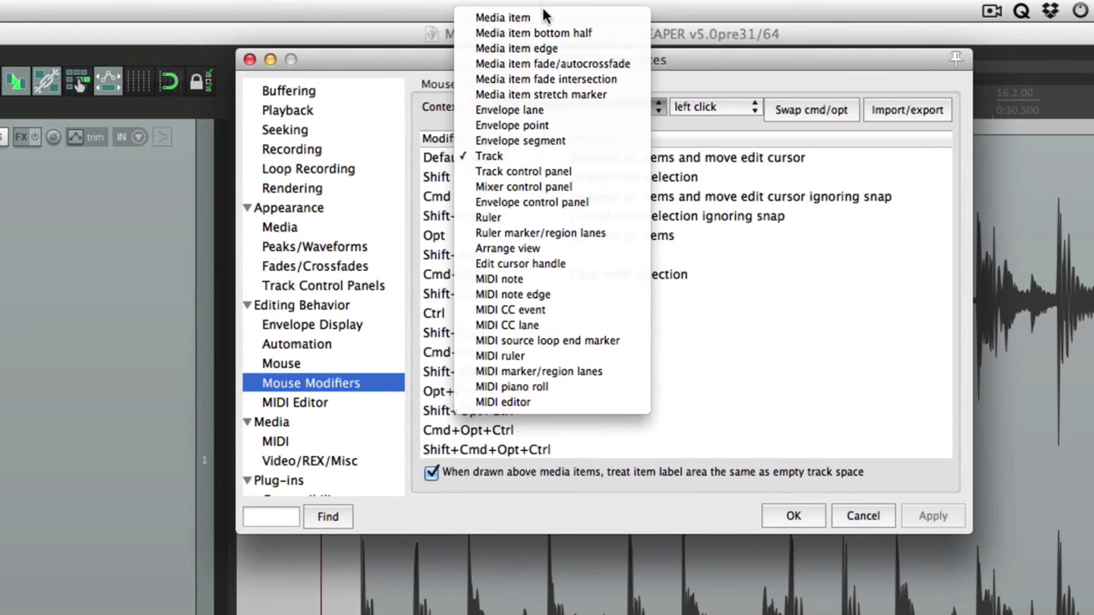
left_click(546, 17)
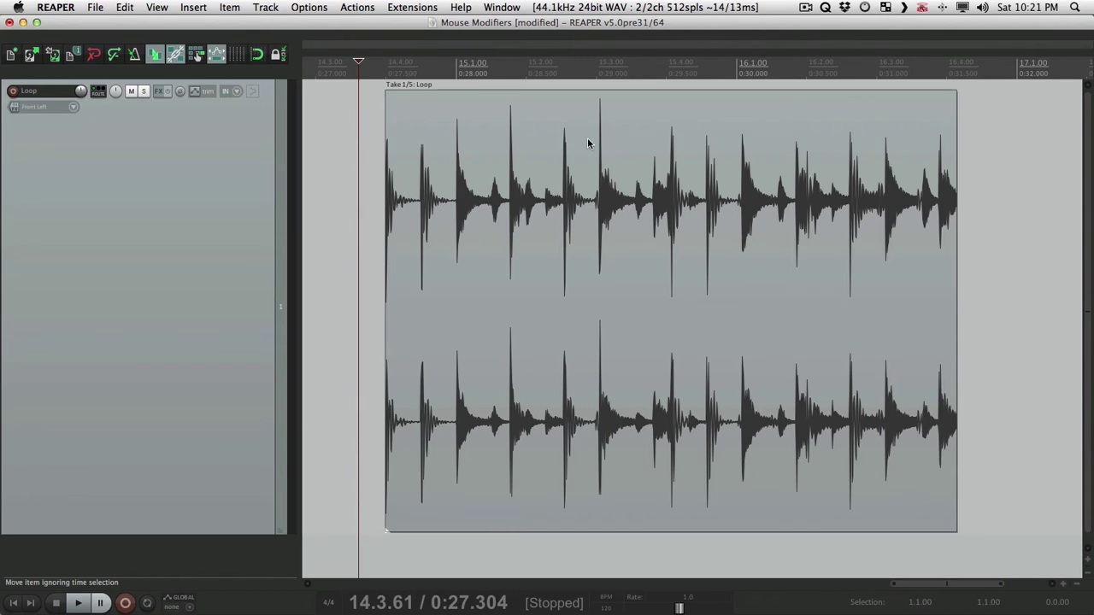
left_click(588, 144)
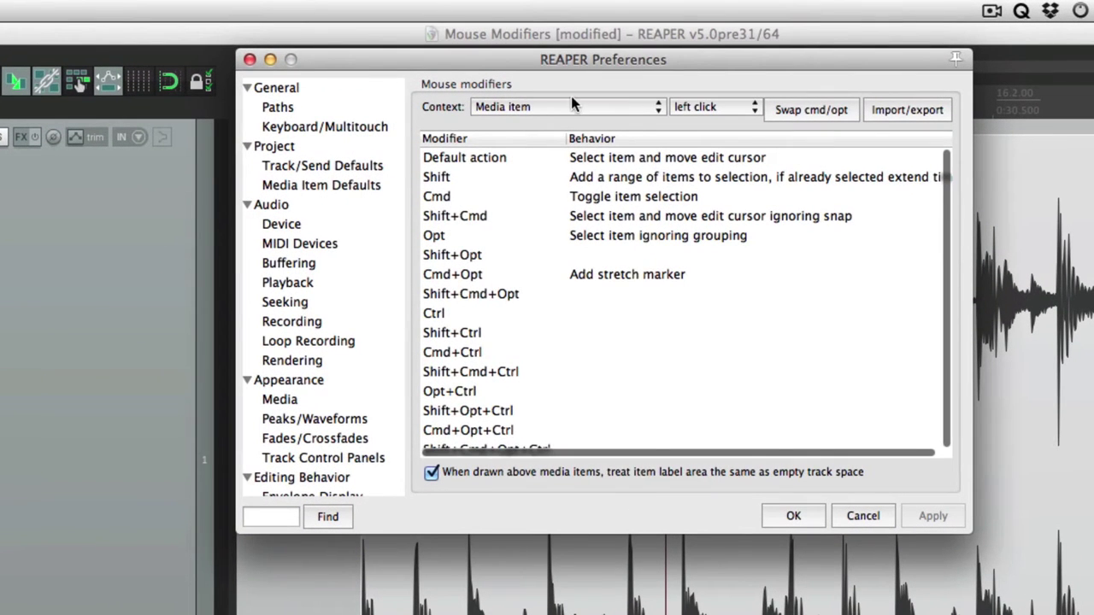
- Show Track left-click behaviors and test a left-click on empty track space
left_click(571, 101)
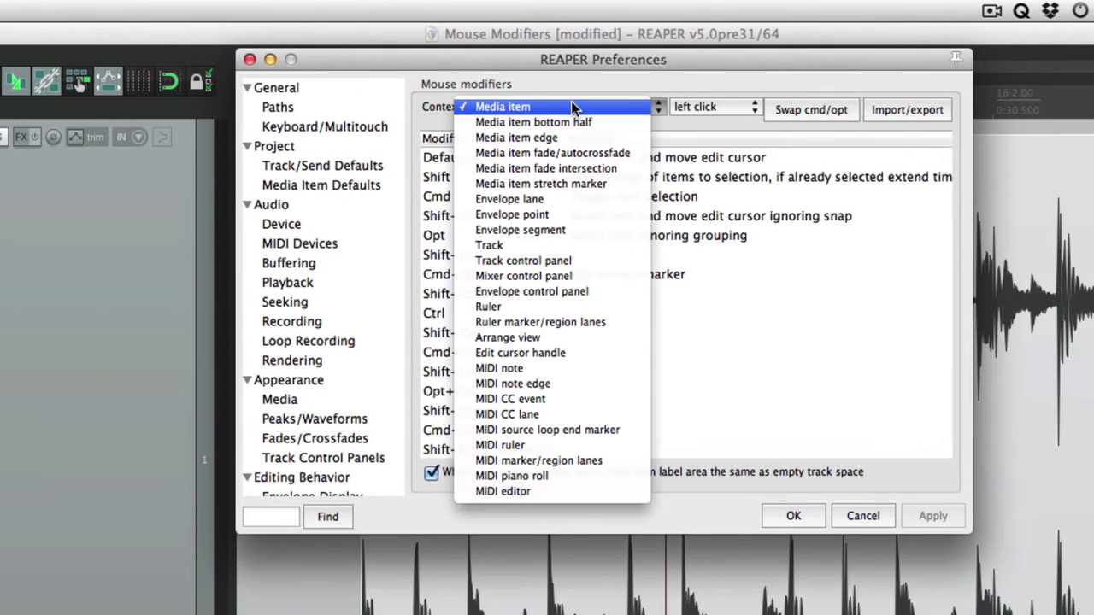
left_click(604, 247)
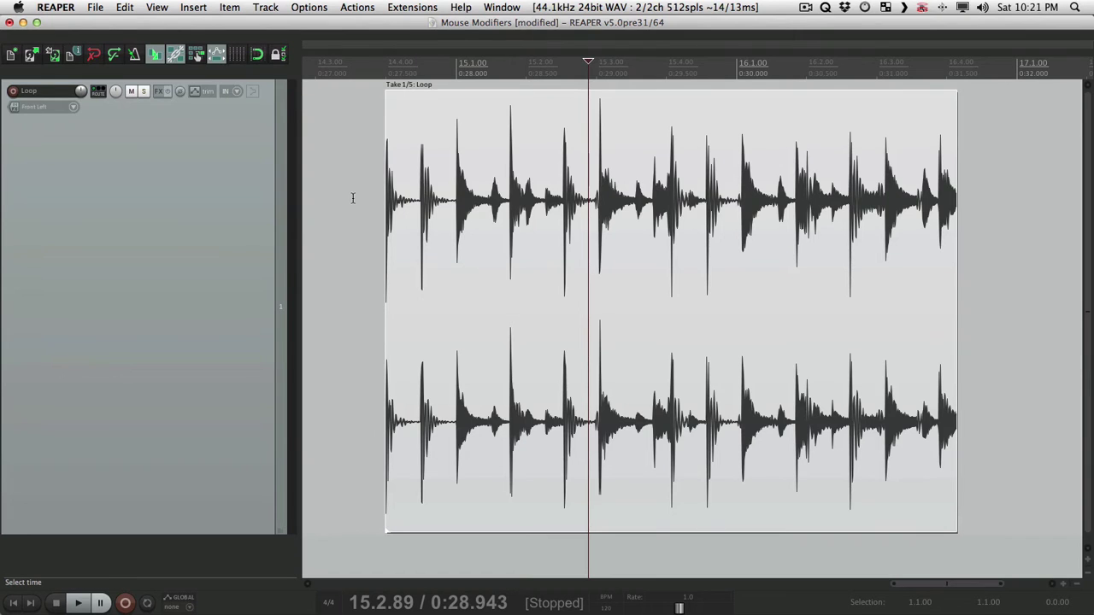
left_click(361, 203)
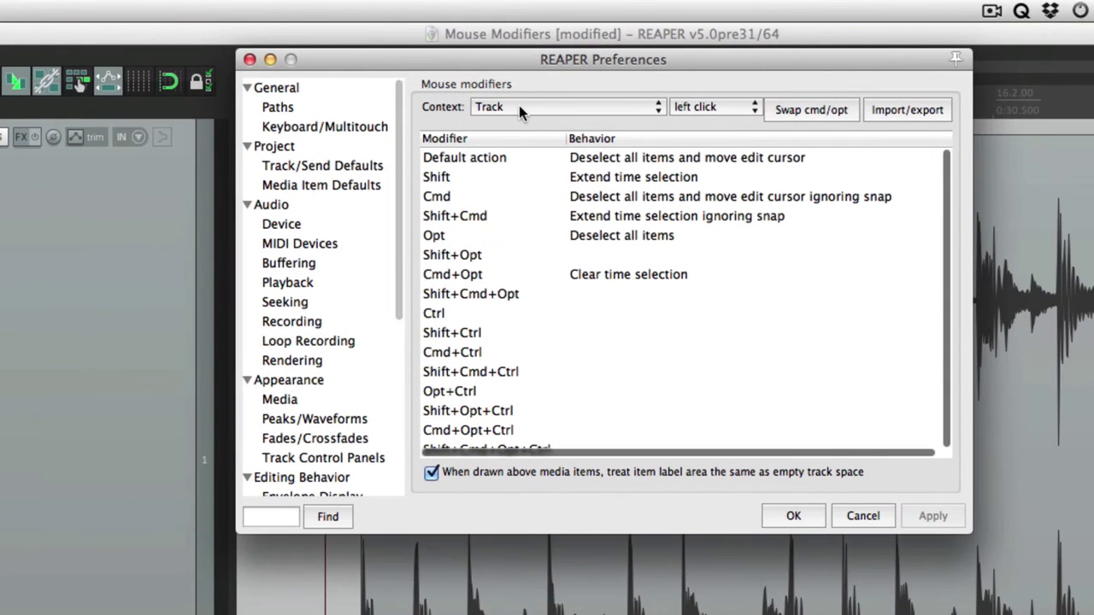
- Show Ruler left-click behaviors and test a ruler click, moving the edit cursor to 15.1.76
left_click(519, 106)
left_click(540, 170)
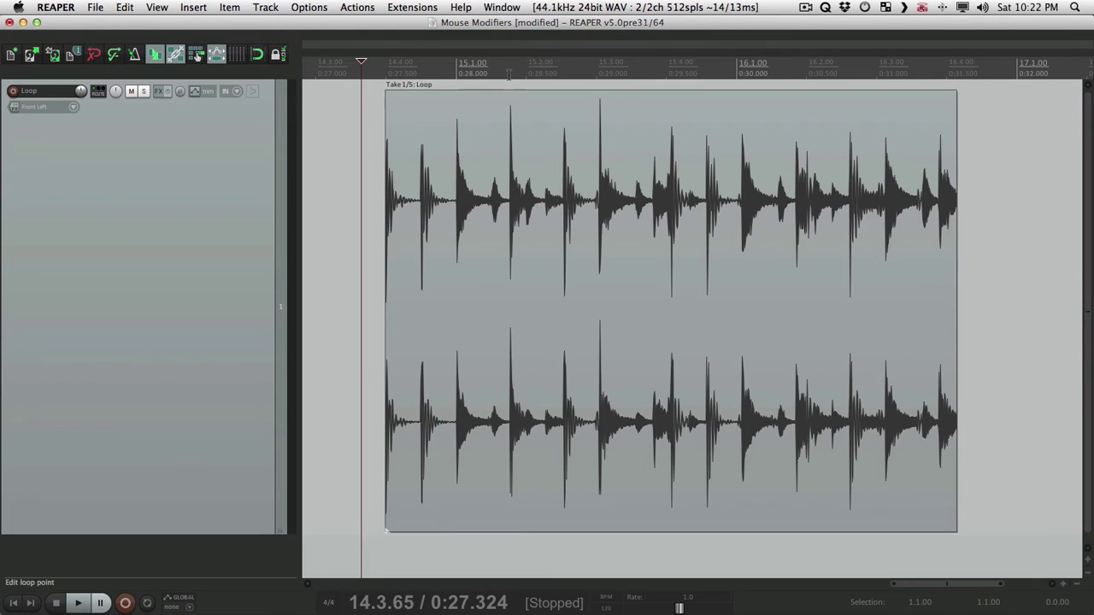
left_click(509, 74)
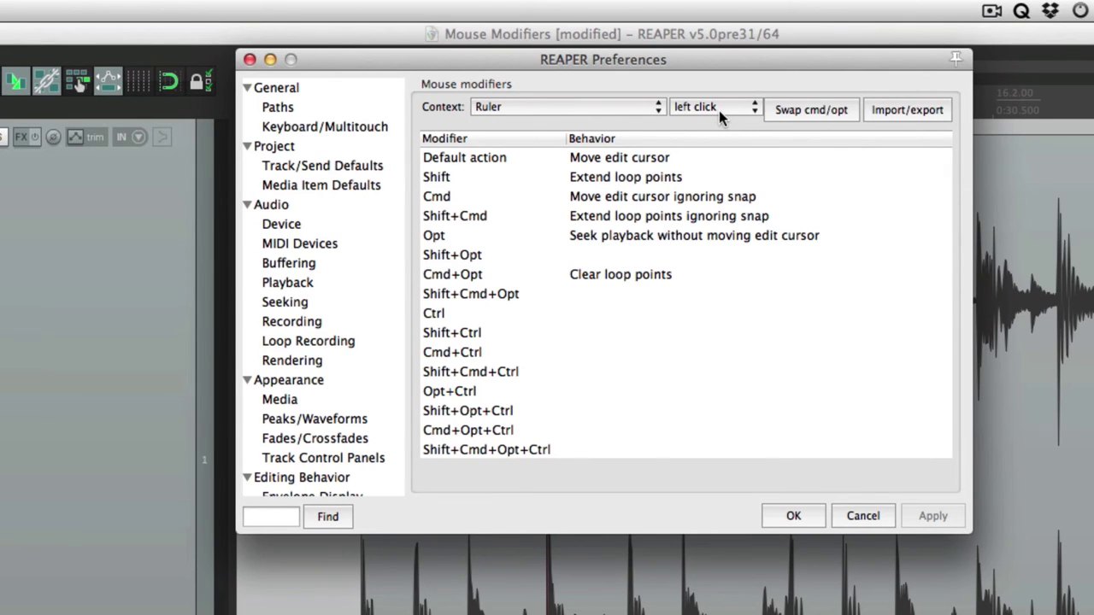
- Show the Media item context's double-click behaviors
left_click(588, 109)
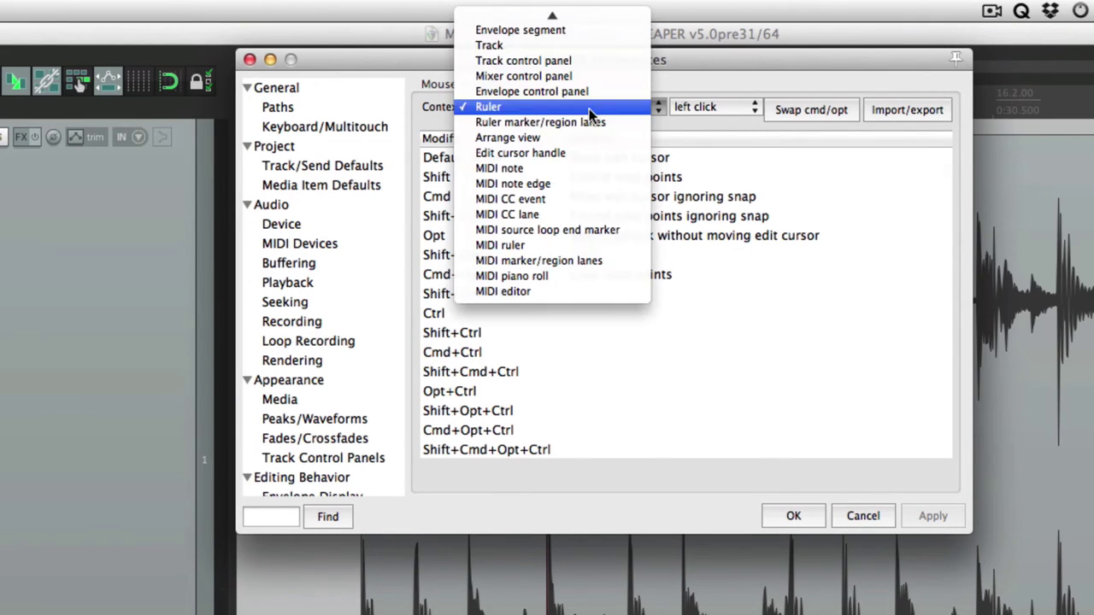
left_click(586, 12)
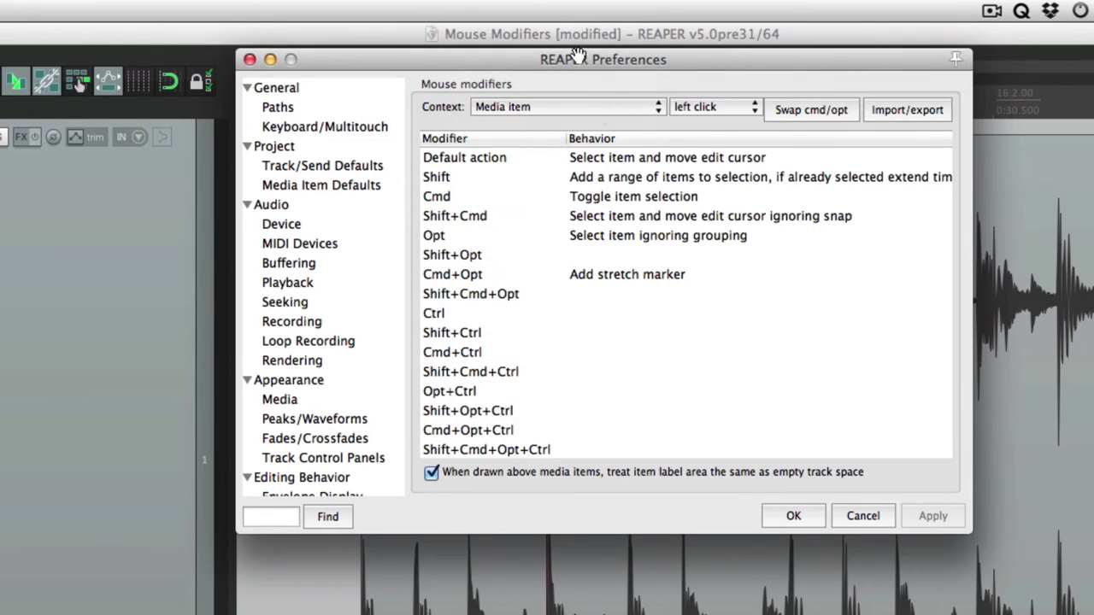
left_click(711, 107)
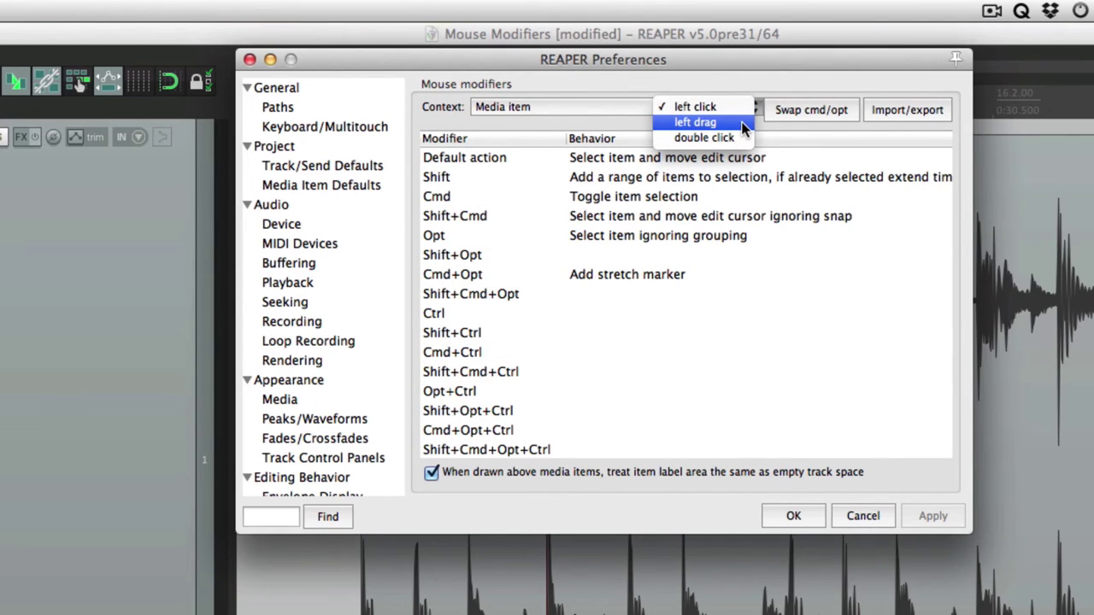
left_click(743, 139)
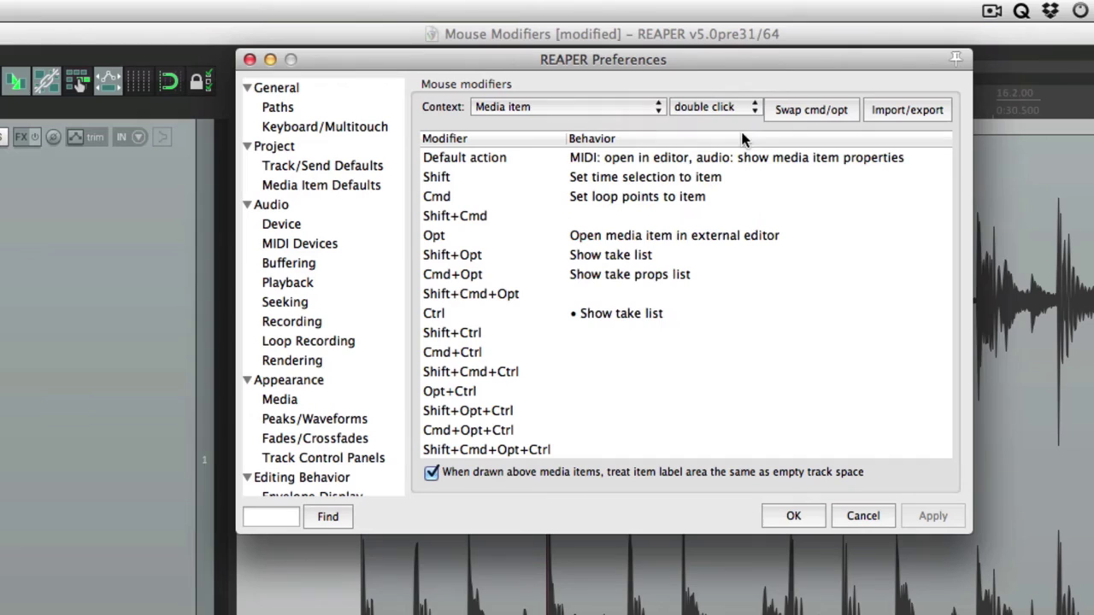
- Review Envelope lane left-click behaviors, then return the context to Media item
left_click(630, 107)
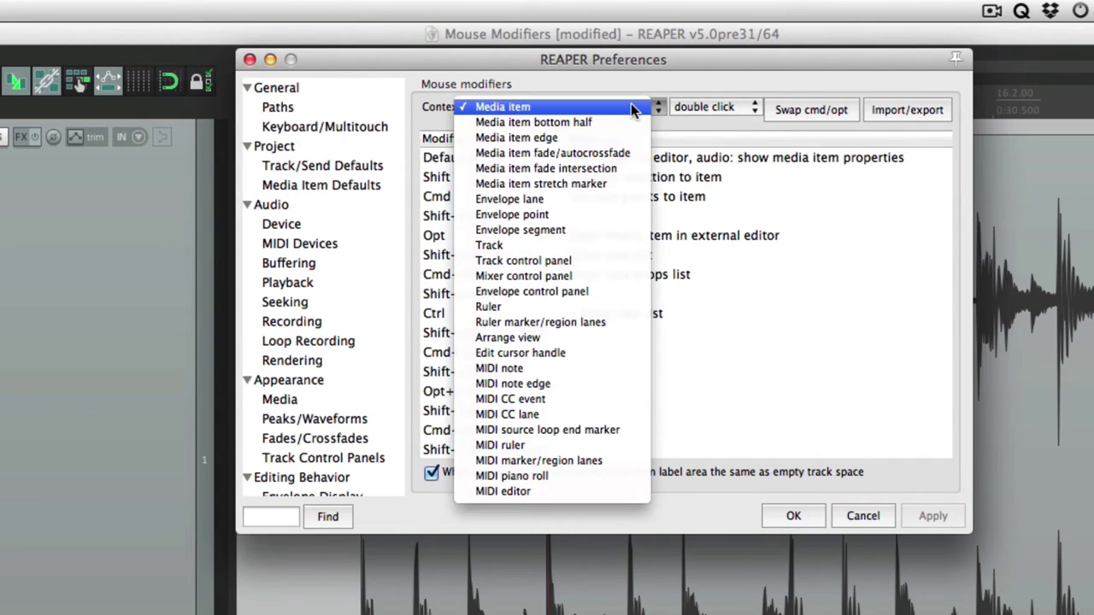
left_click(611, 196)
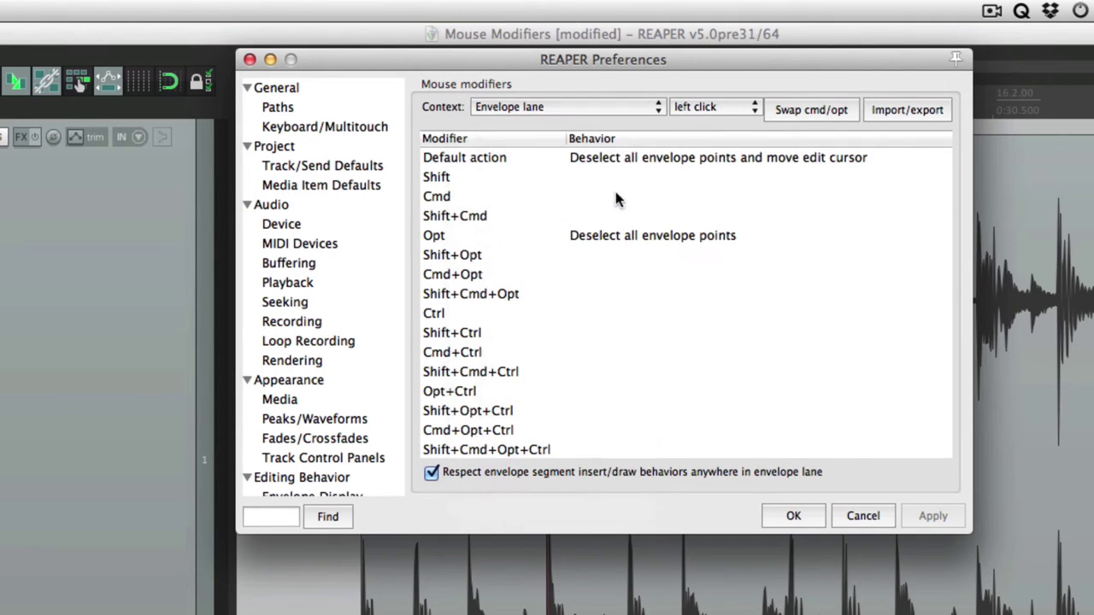
left_click(717, 111)
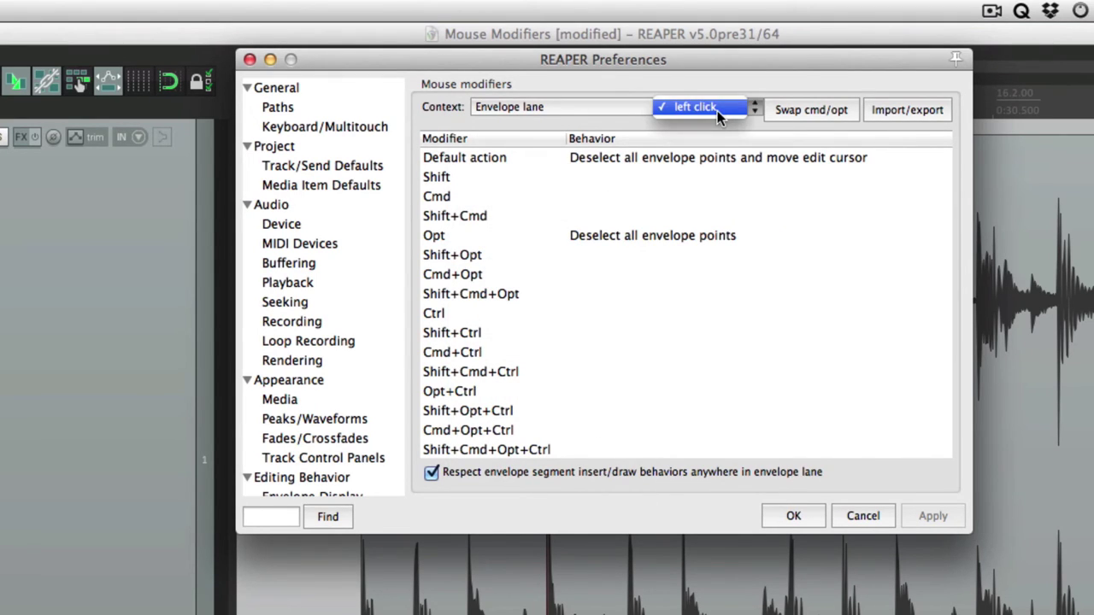
left_click(642, 125)
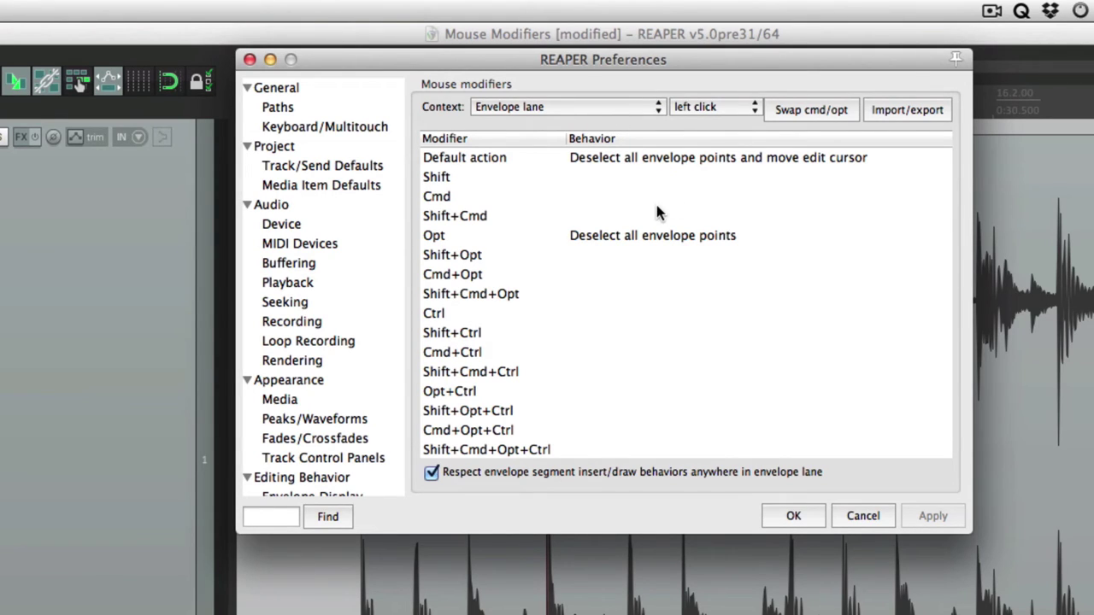
left_click(568, 111)
left_click(570, 23)
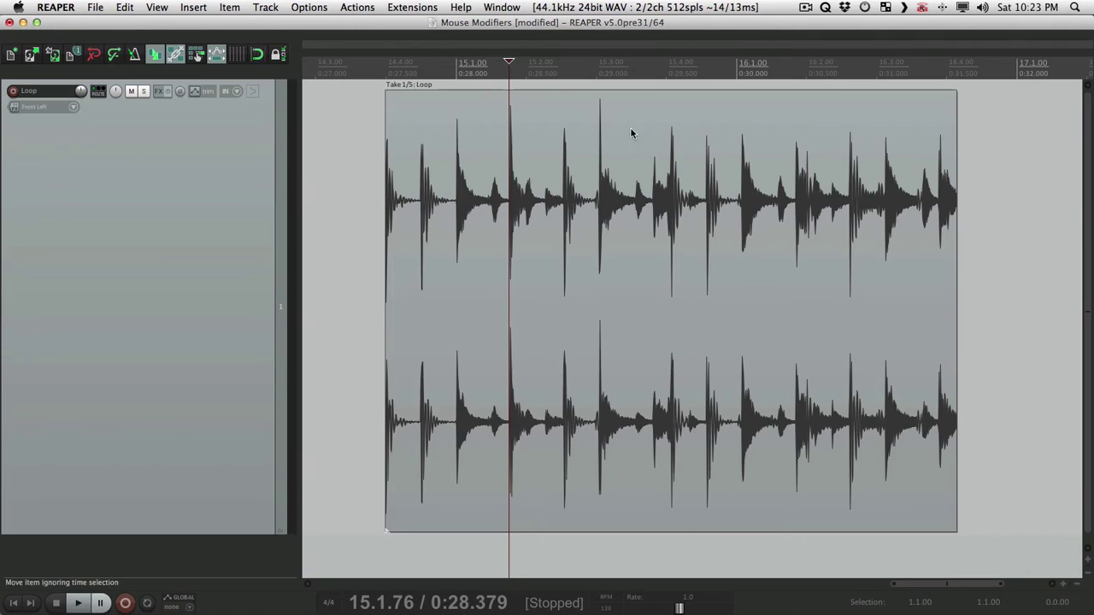
- Test left-clicks on the media item and empty track under the Track context, then reopen Preferences
left_click(626, 141)
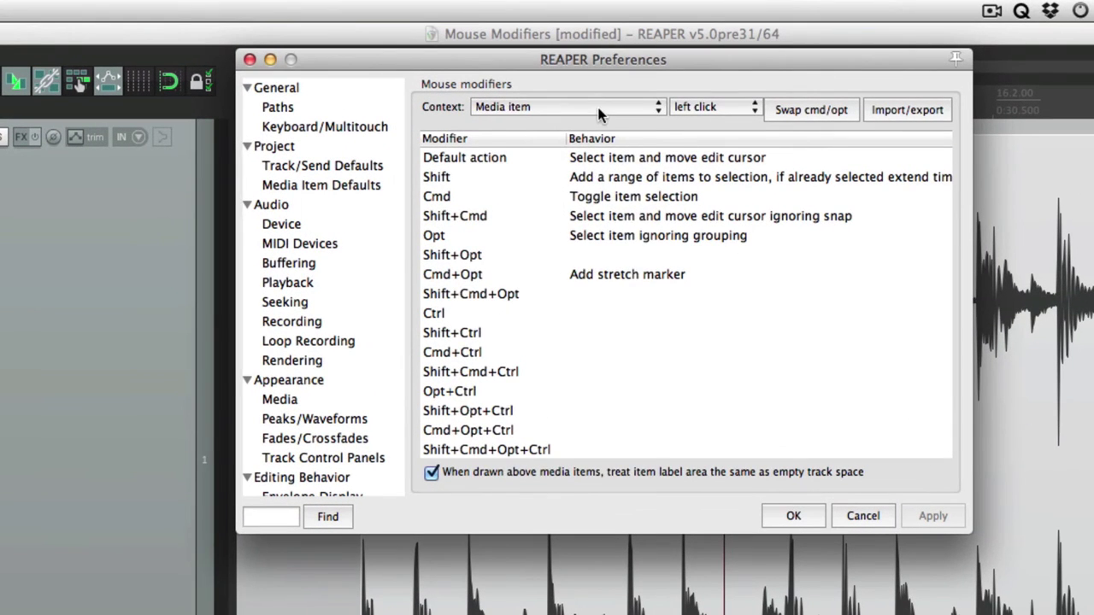
left_click(598, 114)
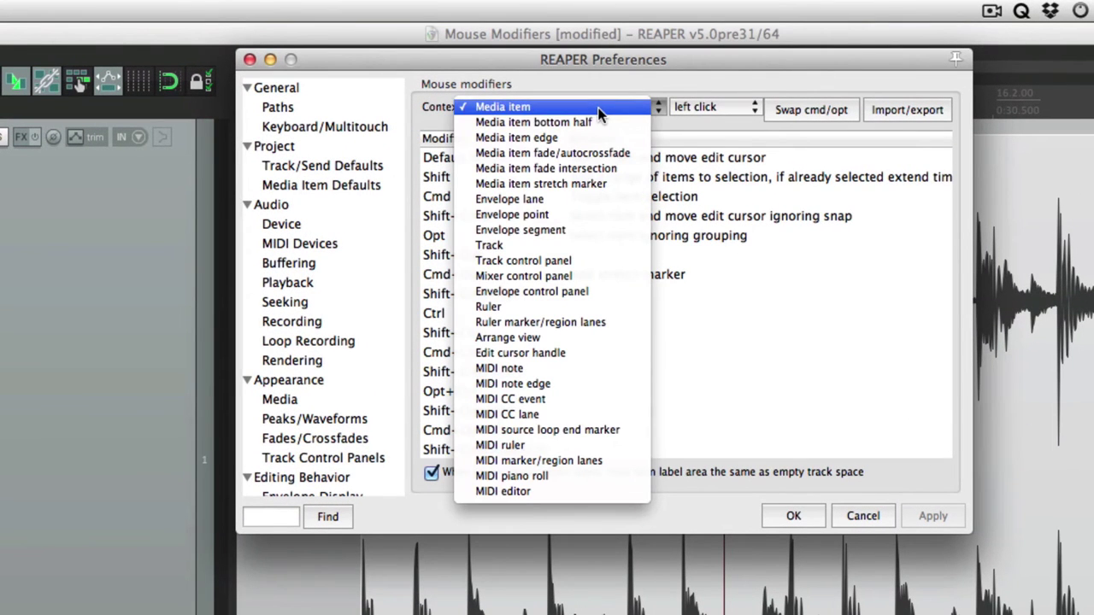
left_click(605, 248)
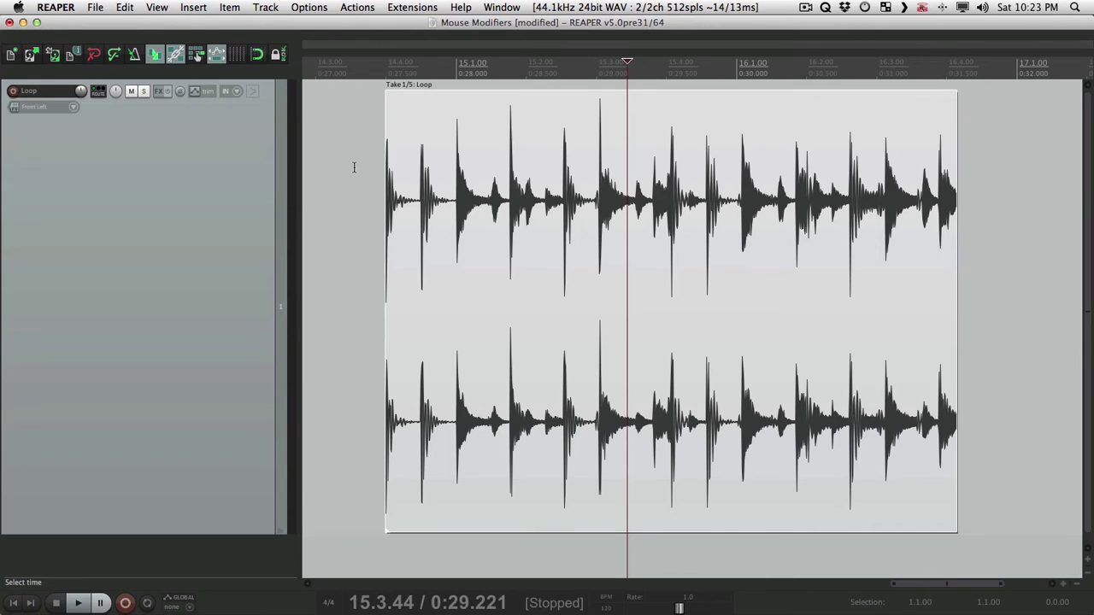
left_click(354, 167)
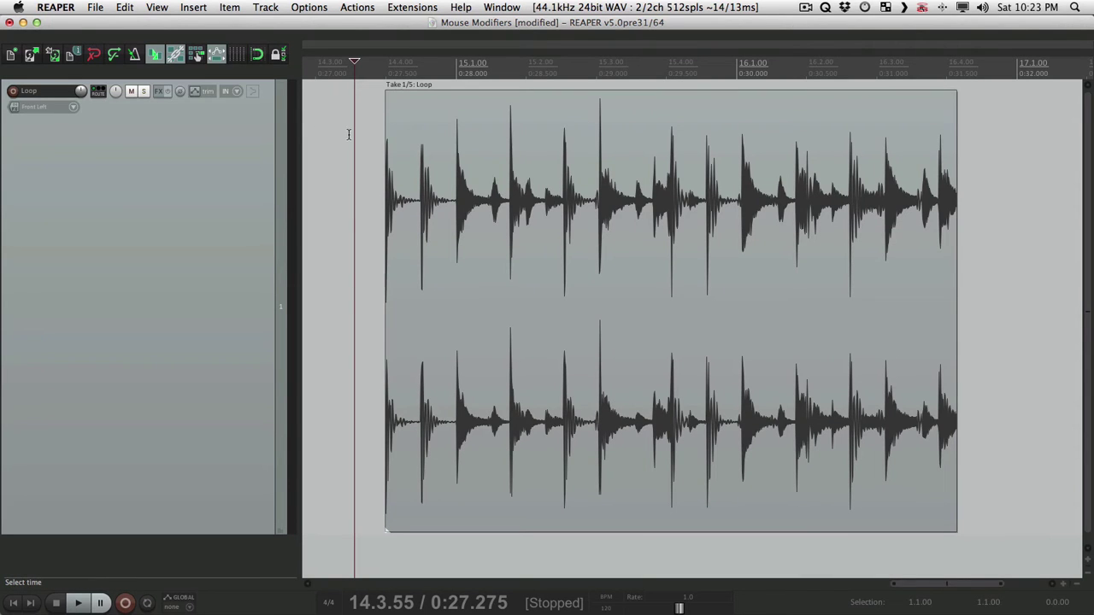
key("super+comma")
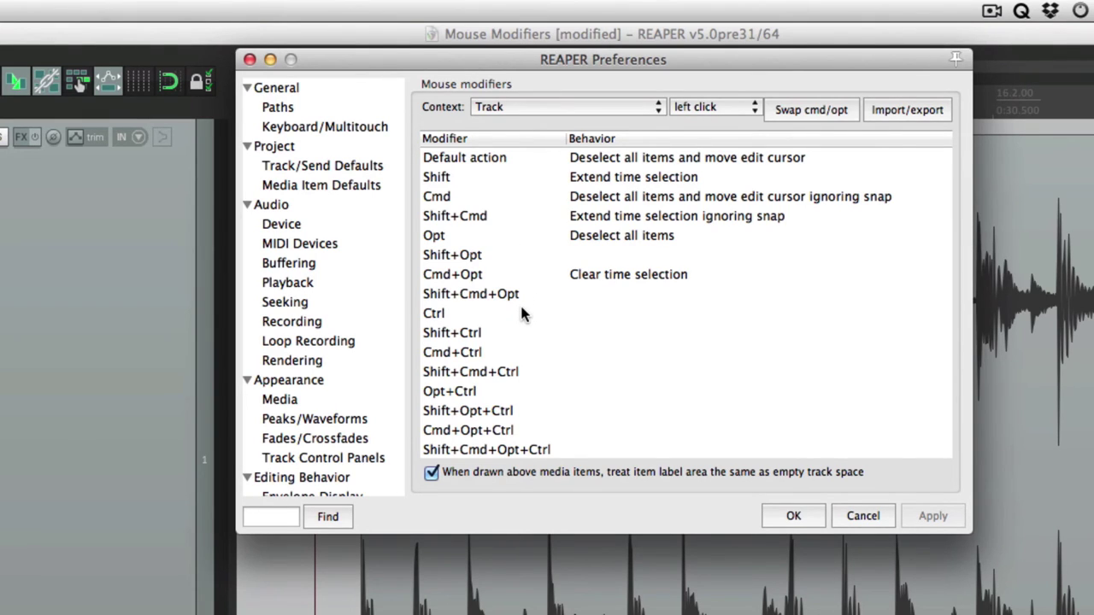
- Set the Track context's Ctrl+left-click to 'Extend time selection ignoring snap'
left_click(503, 354)
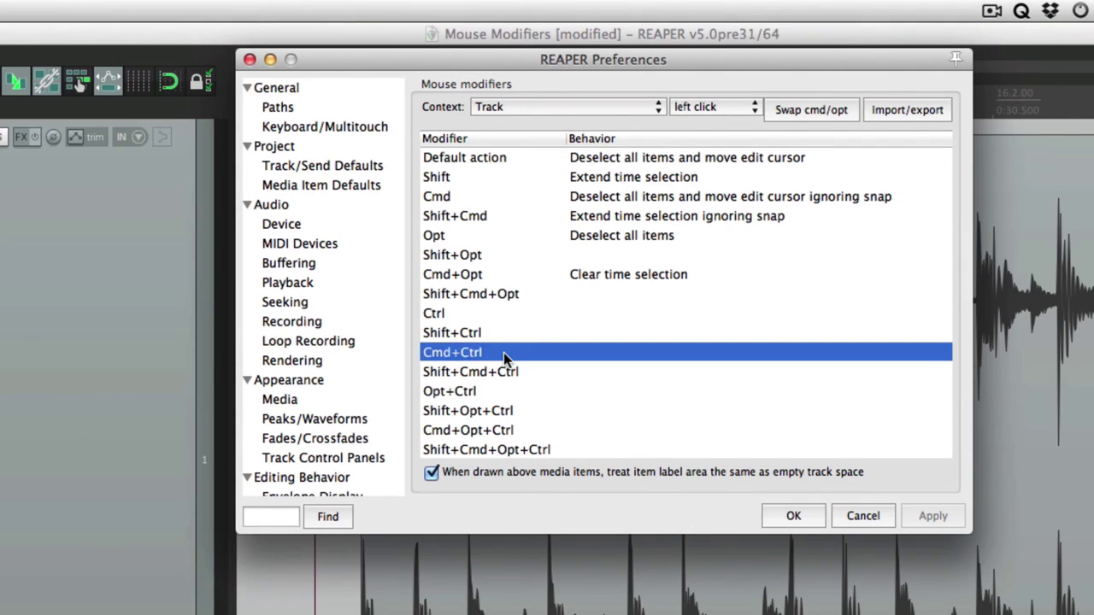
left_click(610, 316)
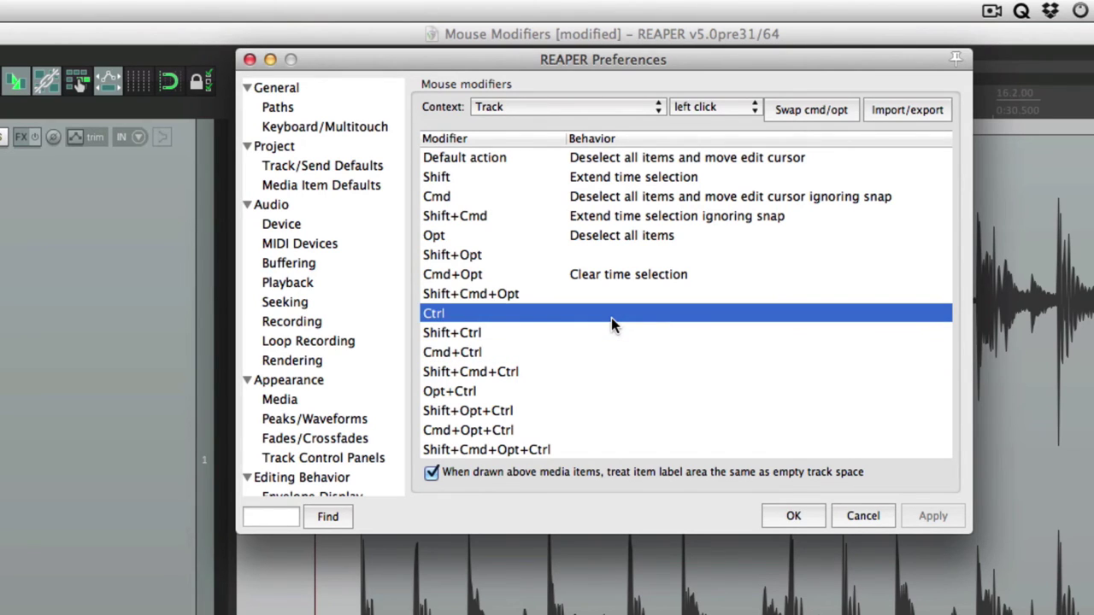
double_click(611, 316)
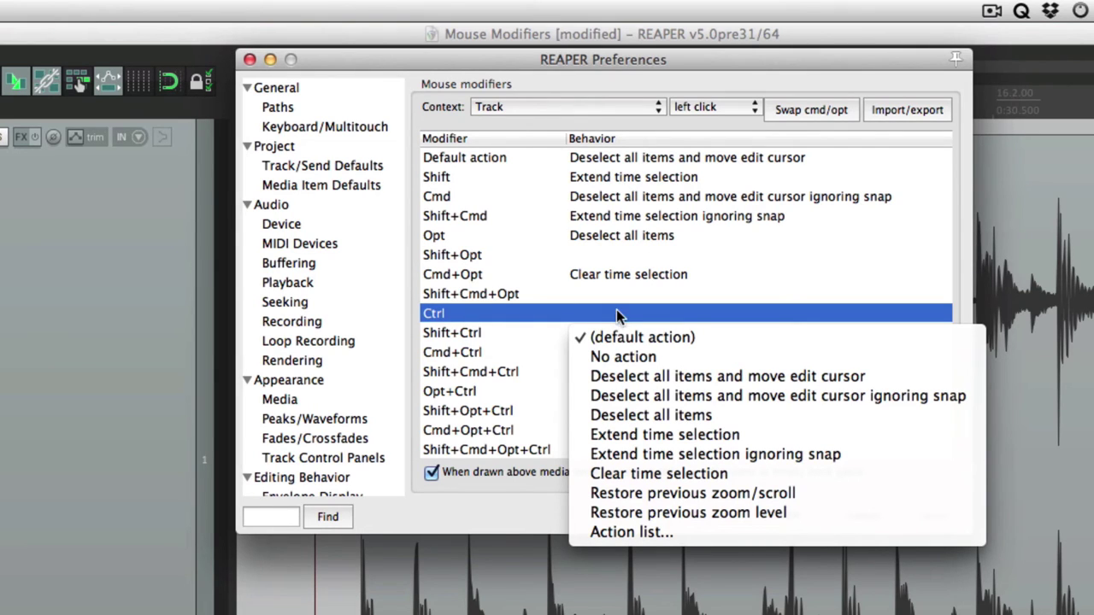
left_click(769, 454)
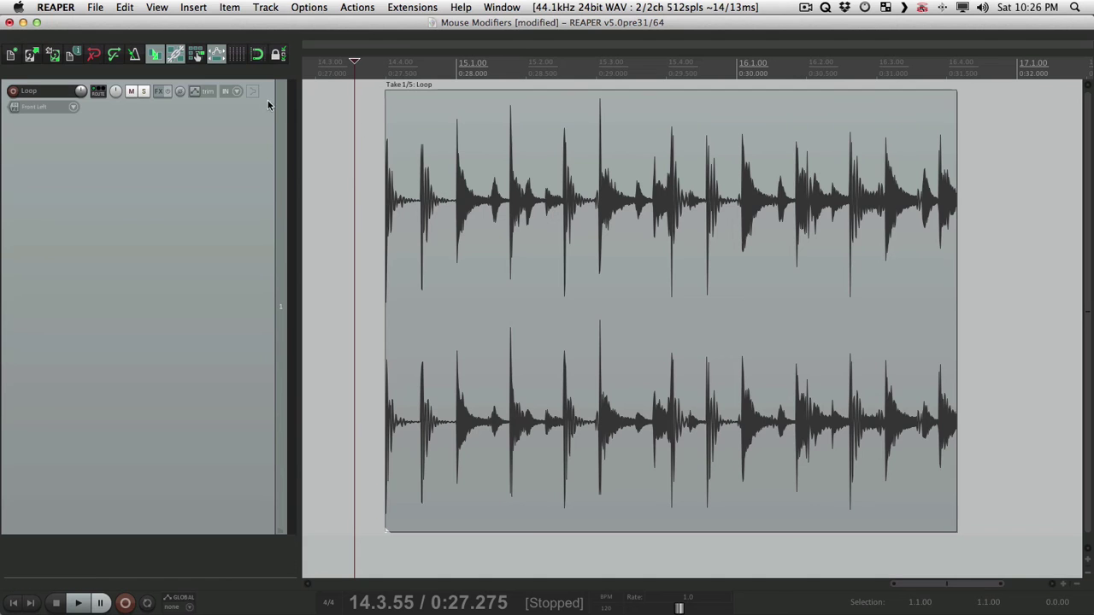
- Enable snap and grid, select time from 15.1.00, and Ctrl-click to extend it unsnapped to 16.4.80
left_click(256, 55)
left_click(236, 55)
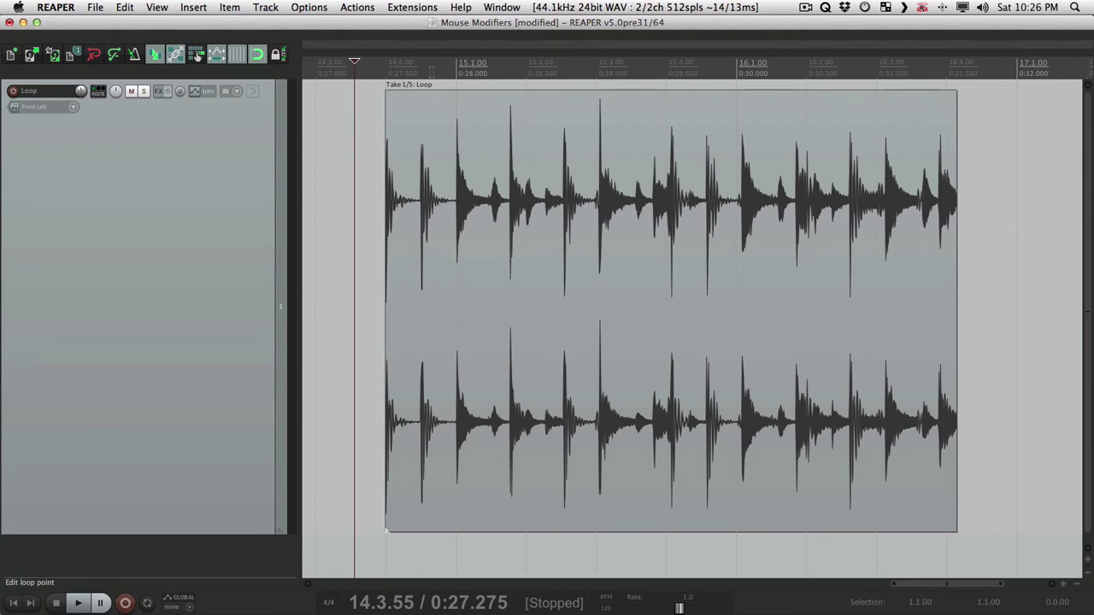
left_click_drag(431, 72, 876, 73)
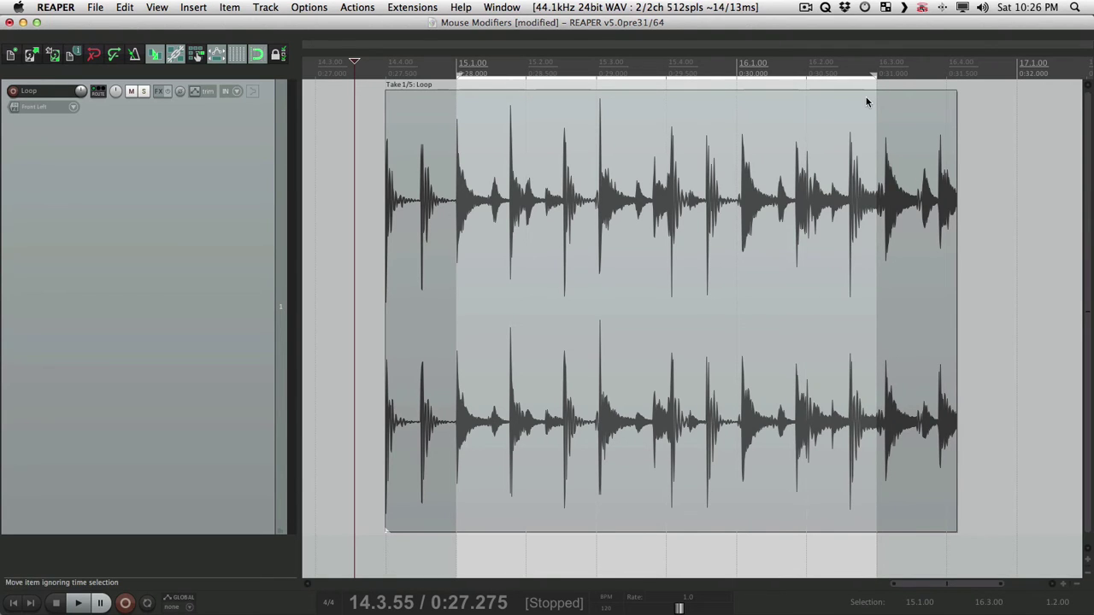
left_click(1001, 136, "shift")
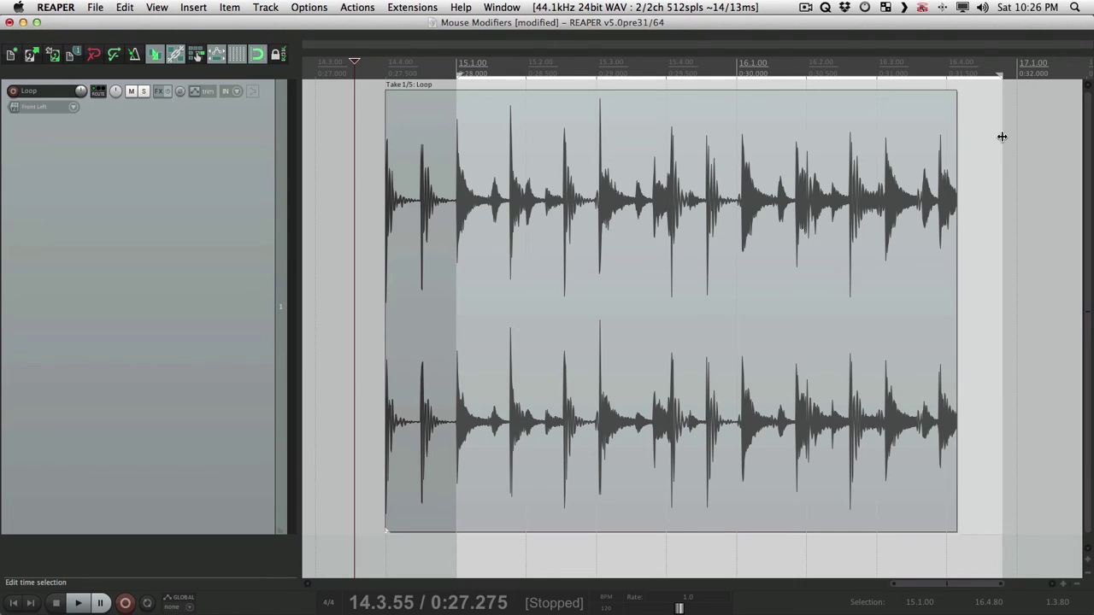
key("super+comma")
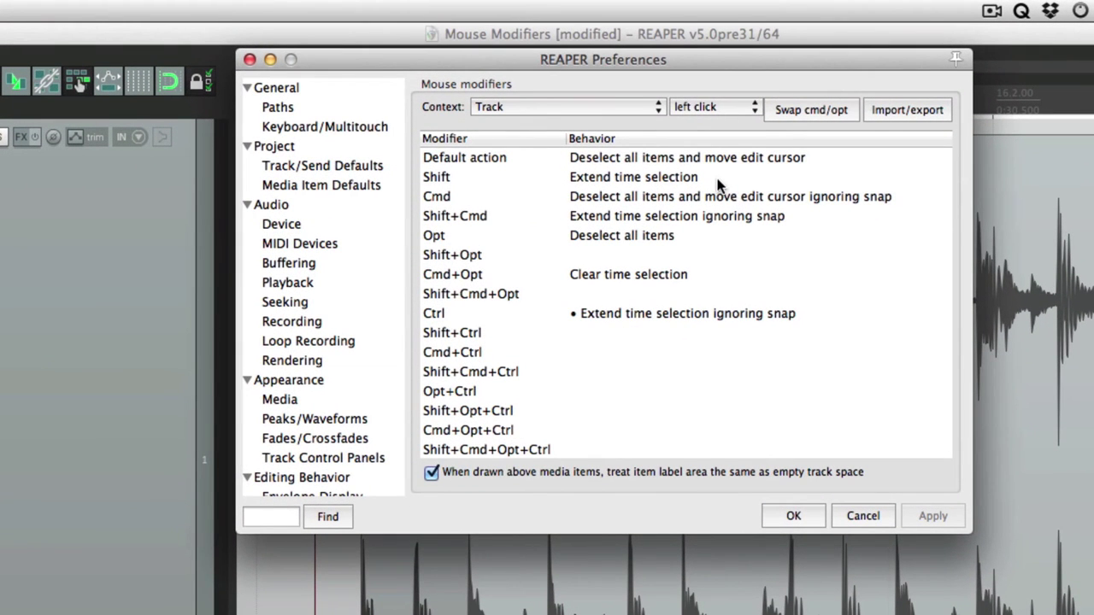
- Shift-click in the track to extend the time selection to 17.1.00, keeping the Track context
left_click(718, 185)
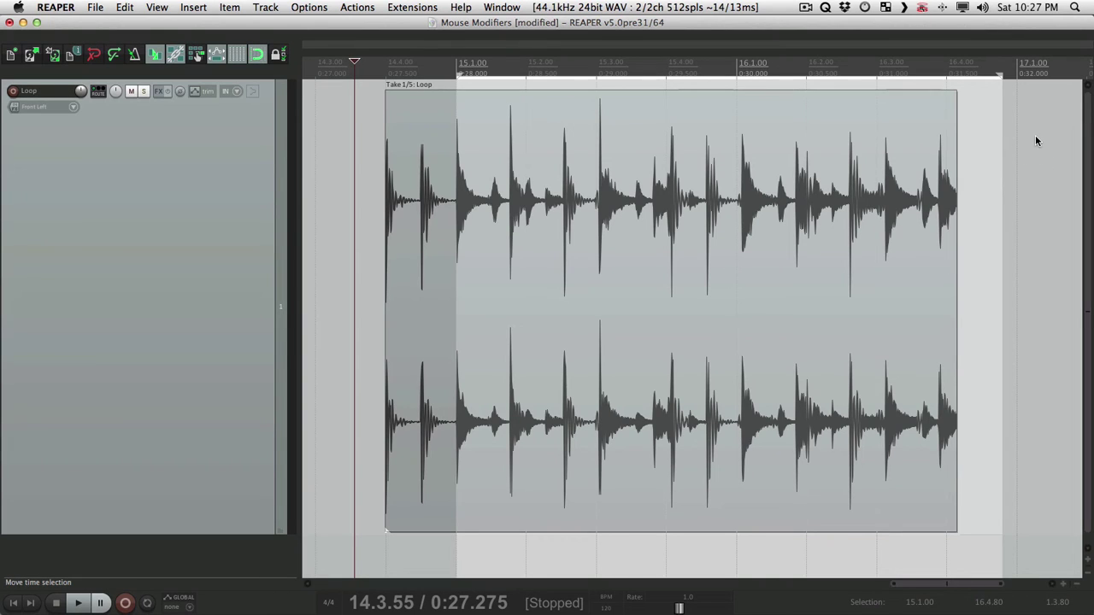
left_click(1036, 141, "shift")
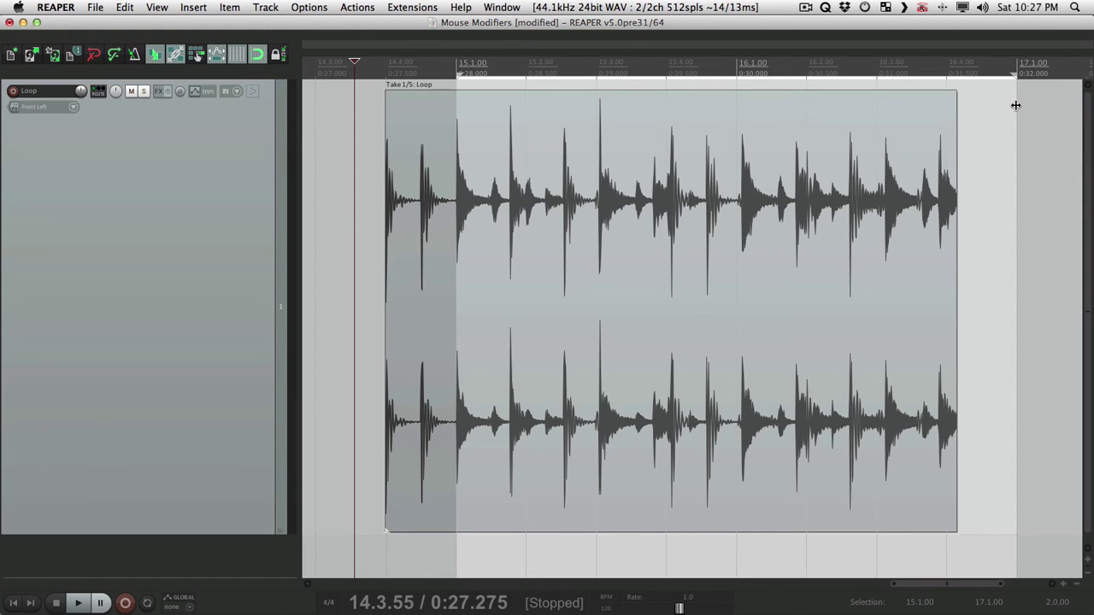
key("super+comma")
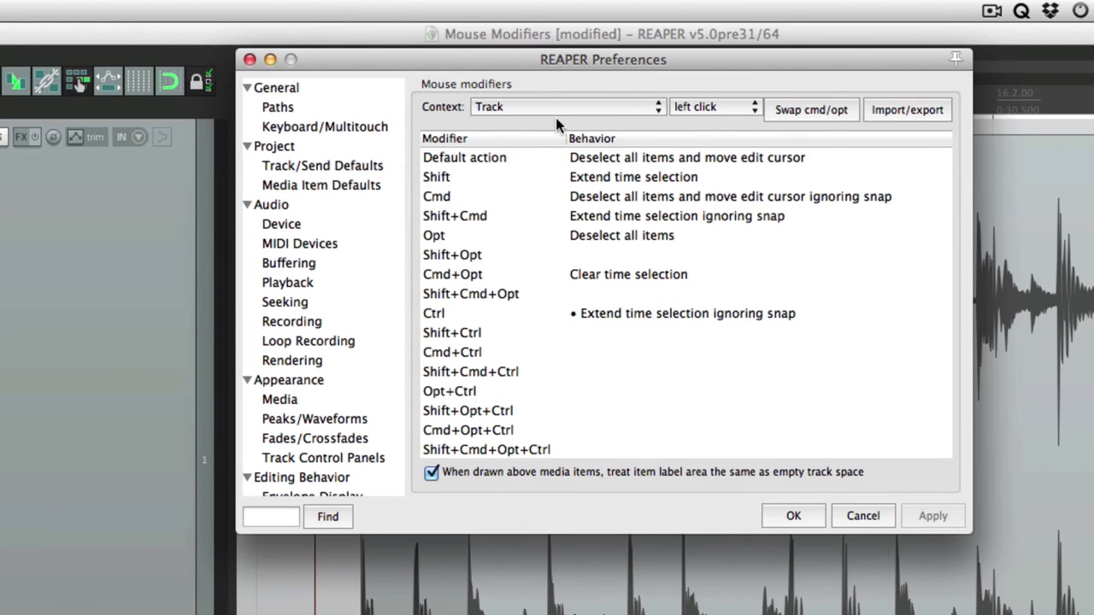
left_click(552, 111)
mouse_move(556, 17)
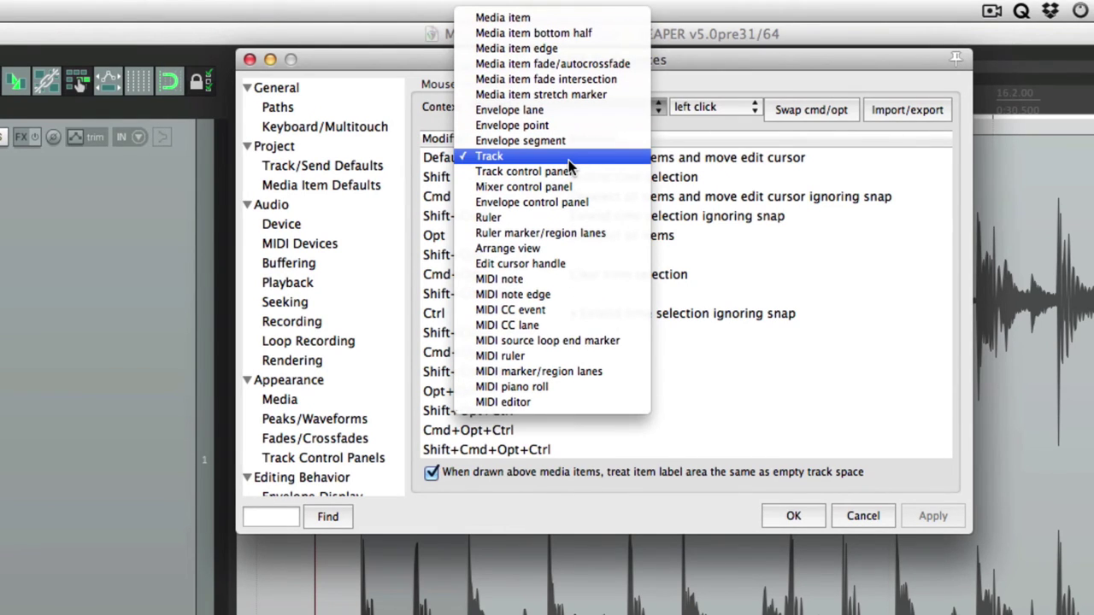
left_click(569, 160)
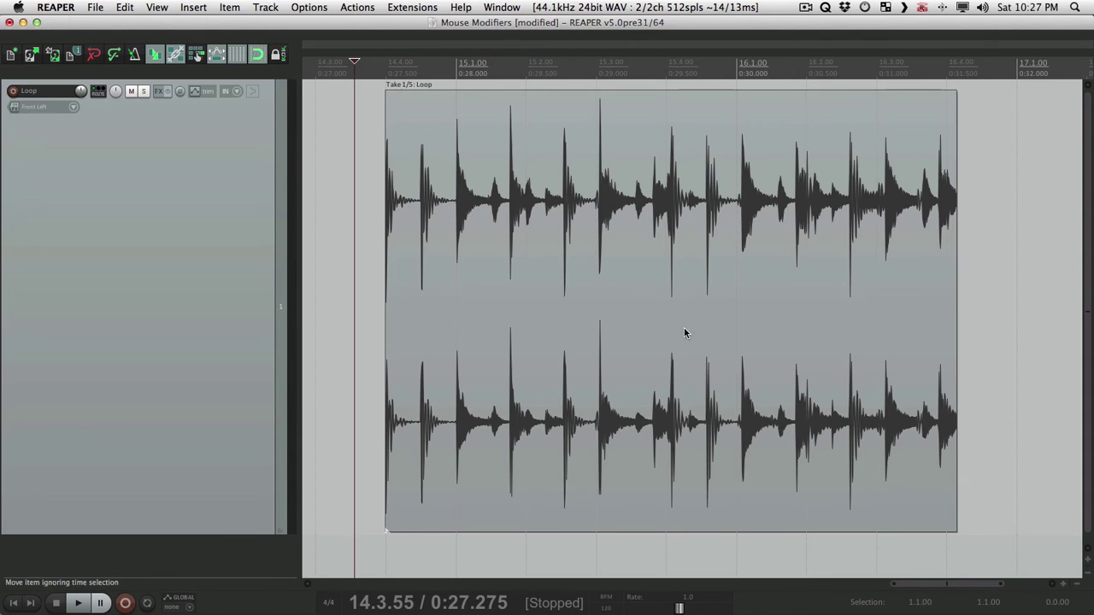
- Test left-clicks on the Loop item, empty track and ruler at 14.3.72, checking modifiers between
left_click(581, 146)
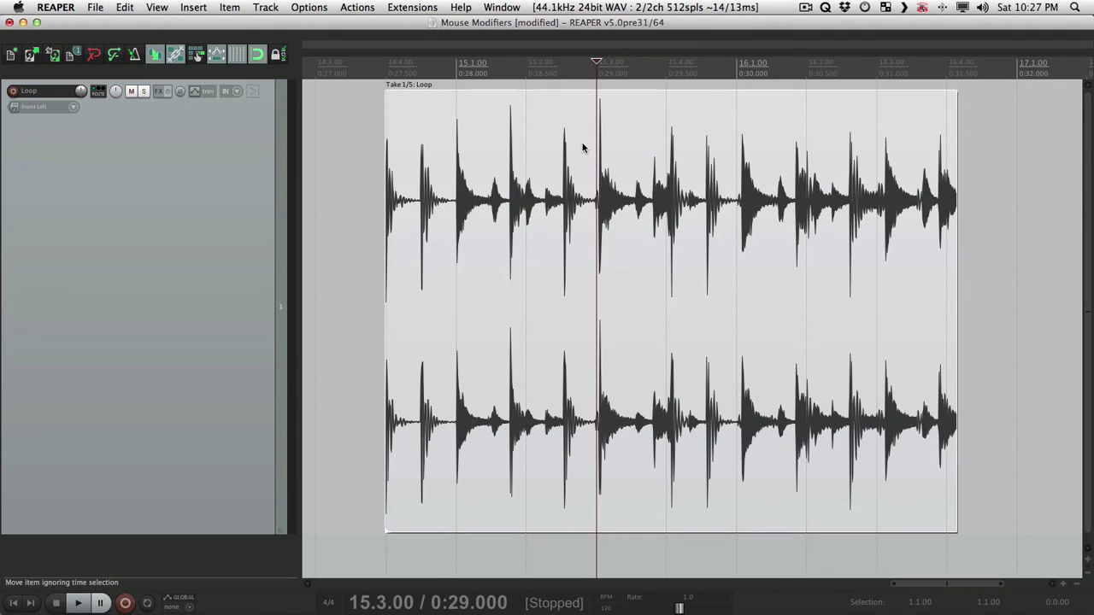
key("super+comma")
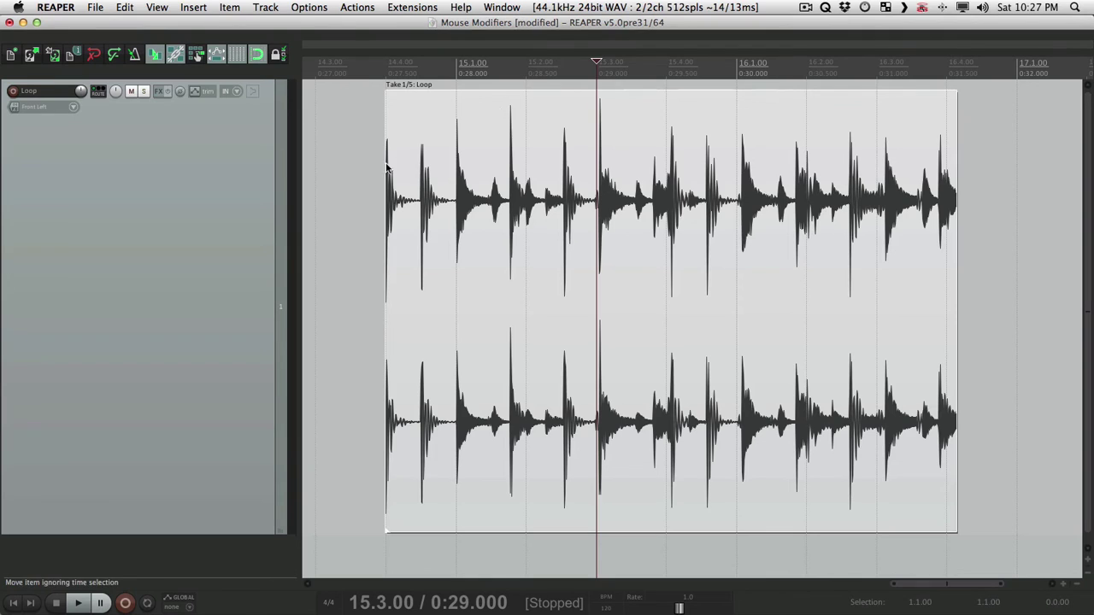
left_click(374, 182)
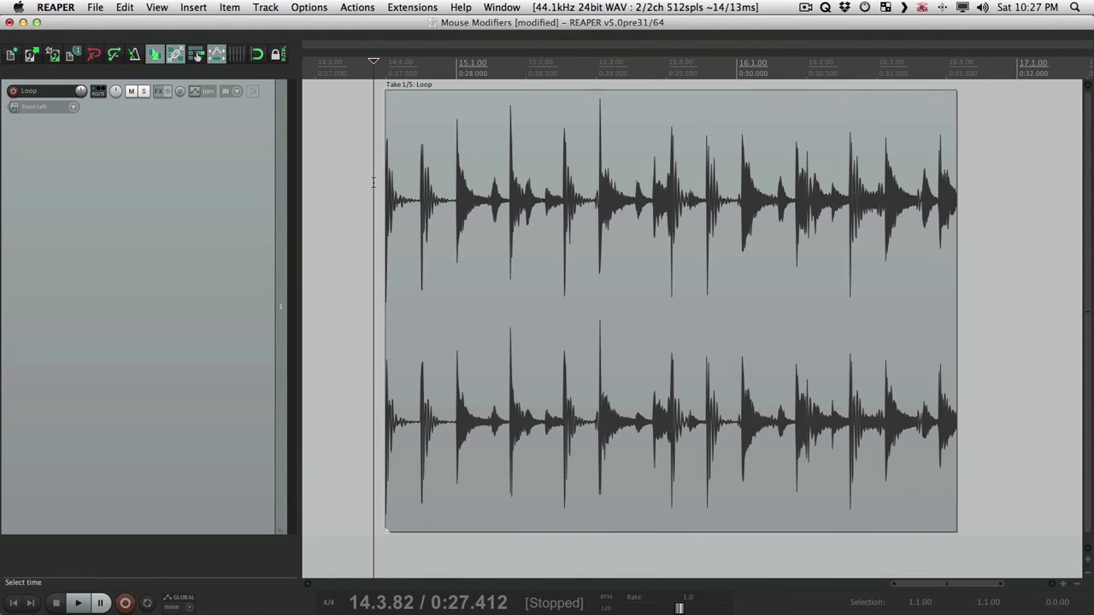
key("super+comma")
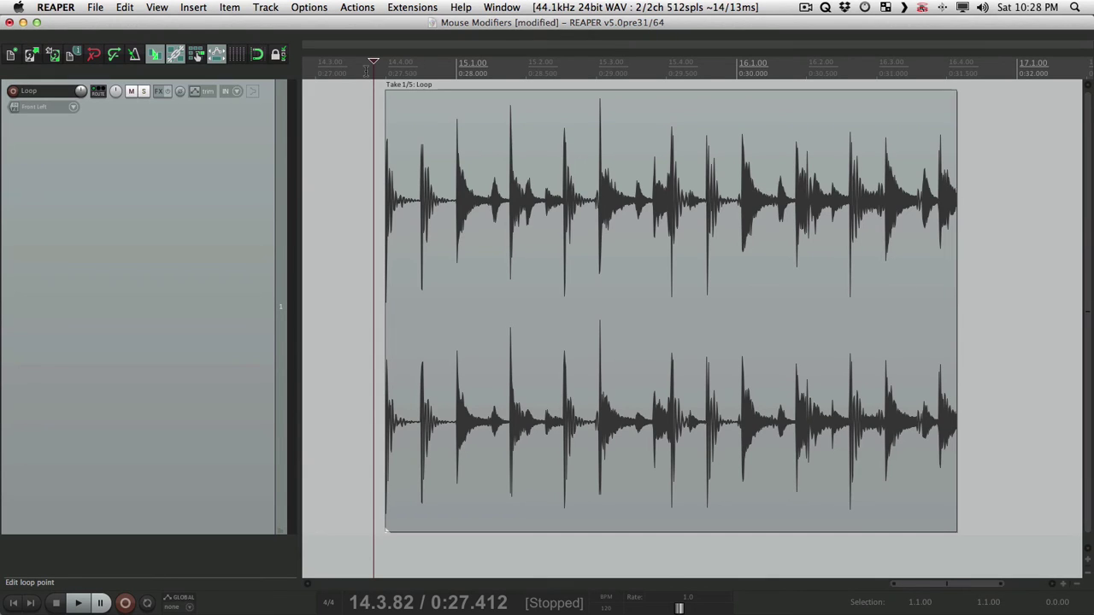
left_click(366, 65)
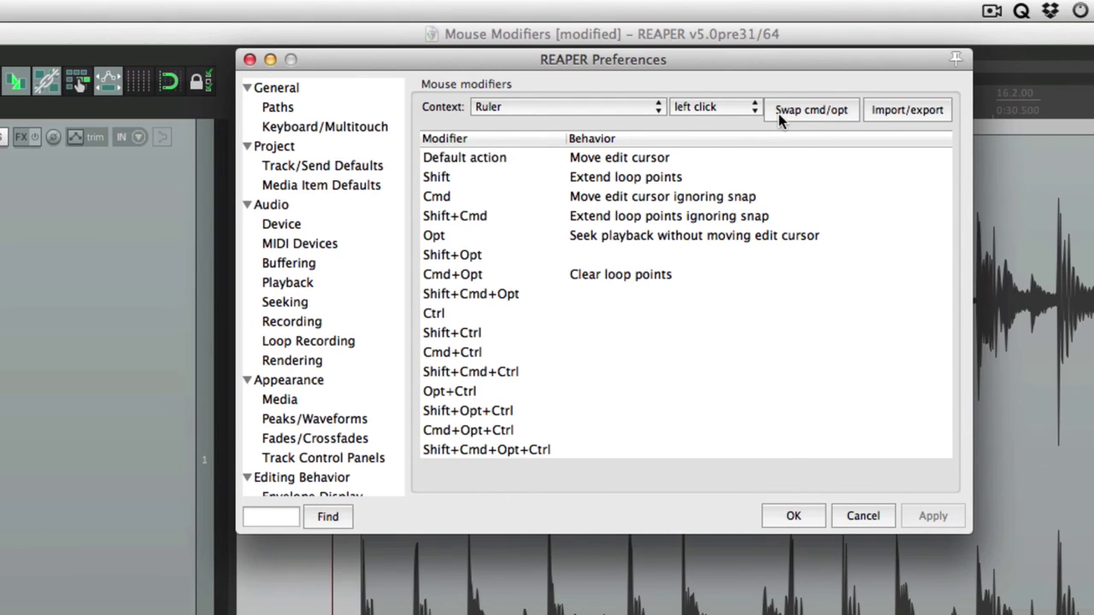
- In the Media item context, toggle Swap cmd/opt twice and keep Cmd as 'Toggle item selection'
left_click(605, 110)
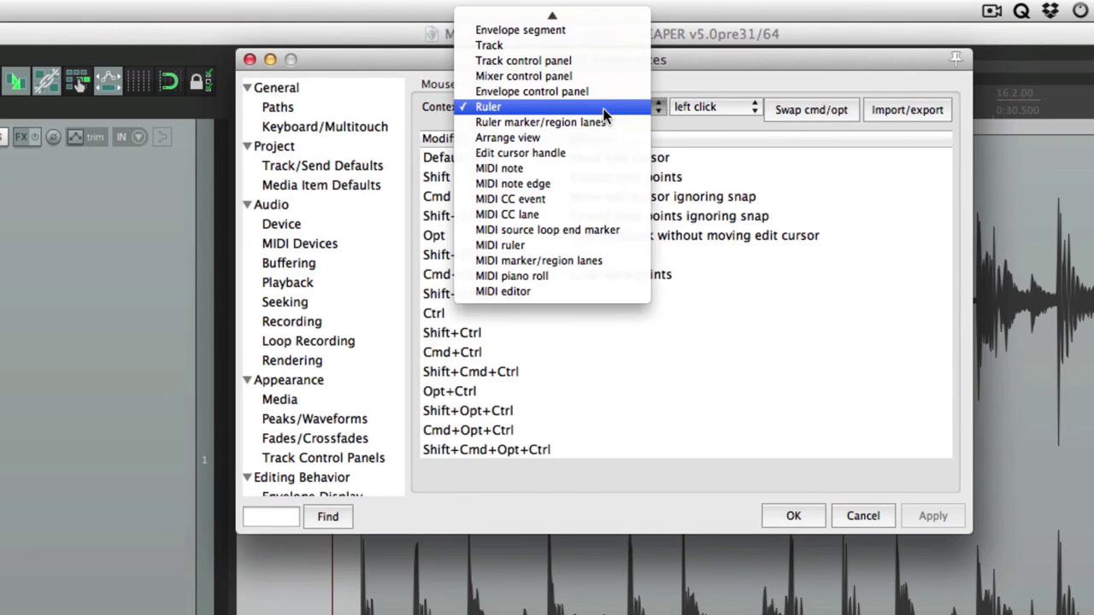
left_click(588, 14)
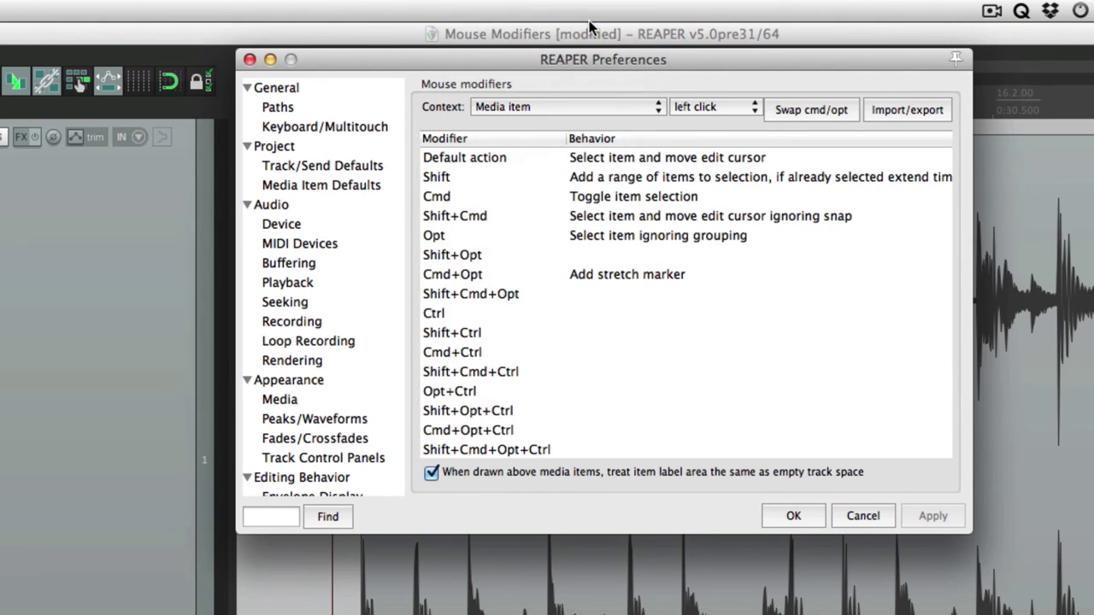
left_click(830, 110)
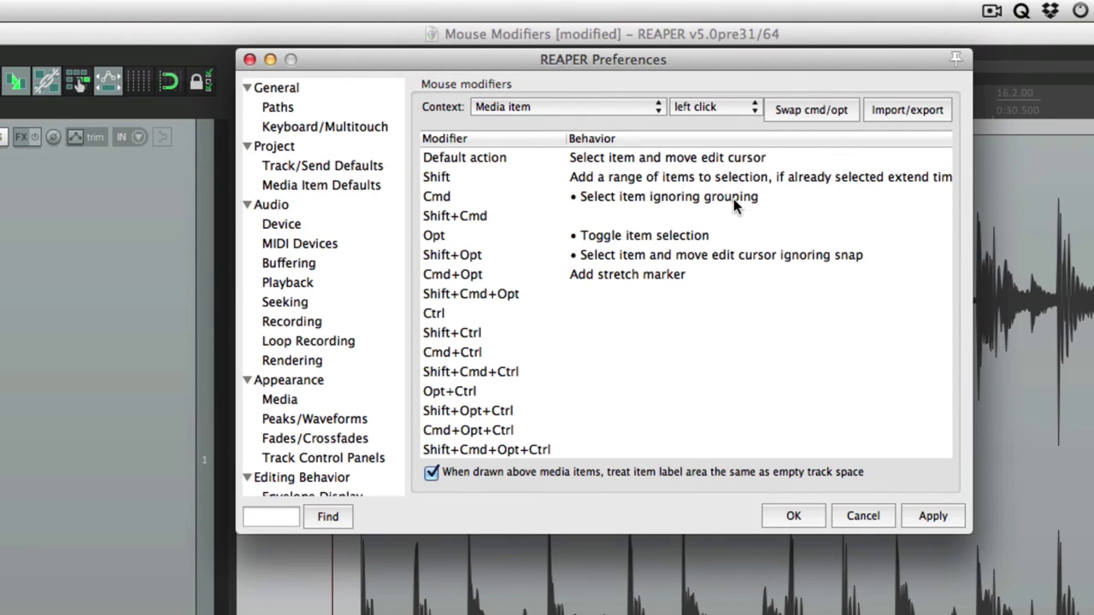
left_click(829, 111)
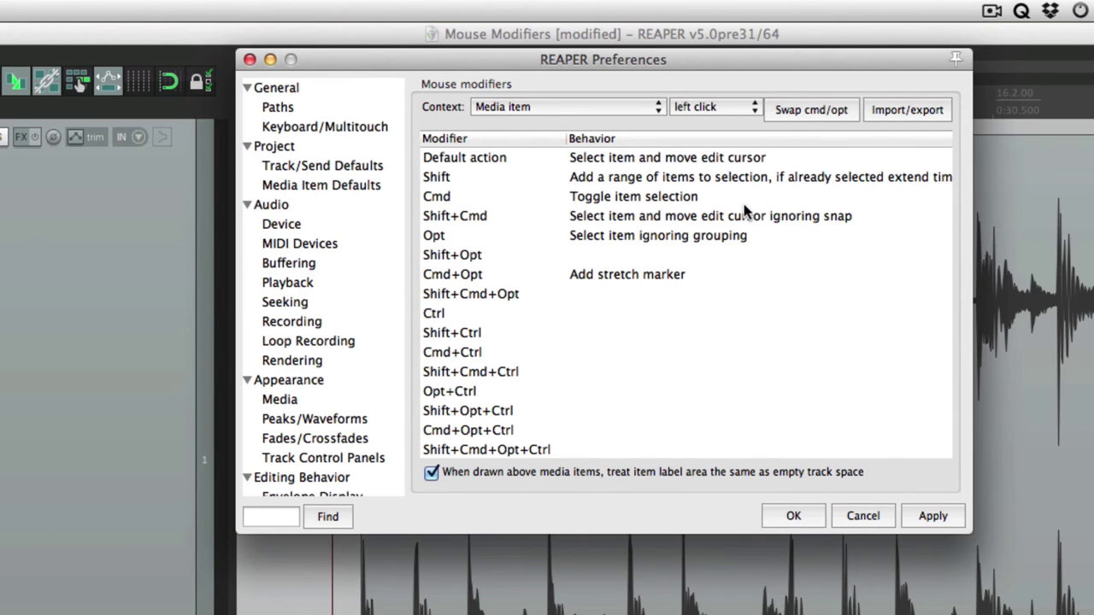
double_click(677, 196)
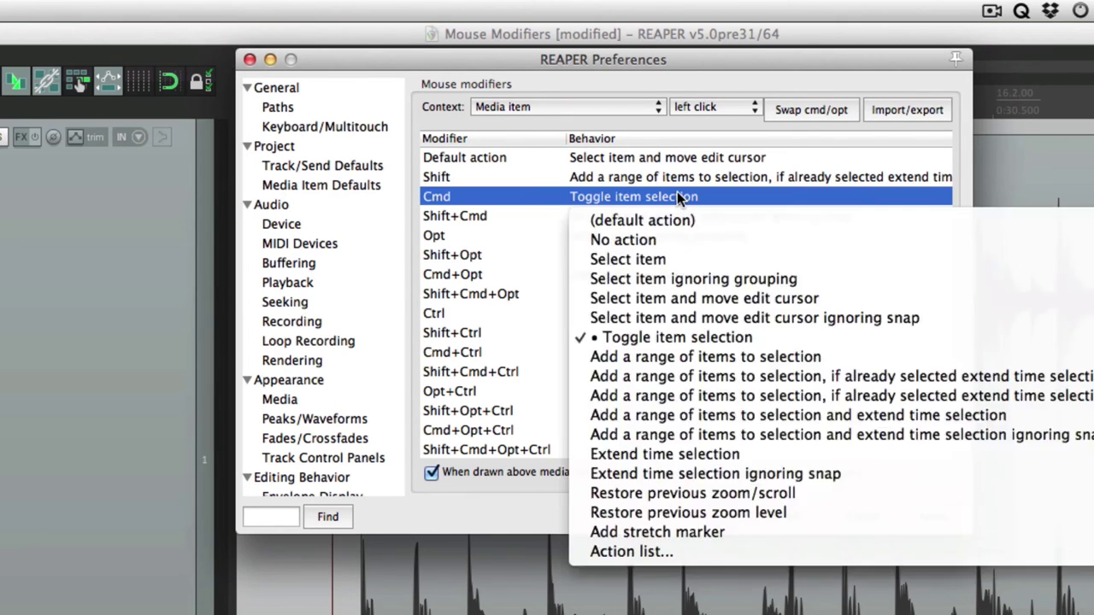
left_click(648, 157)
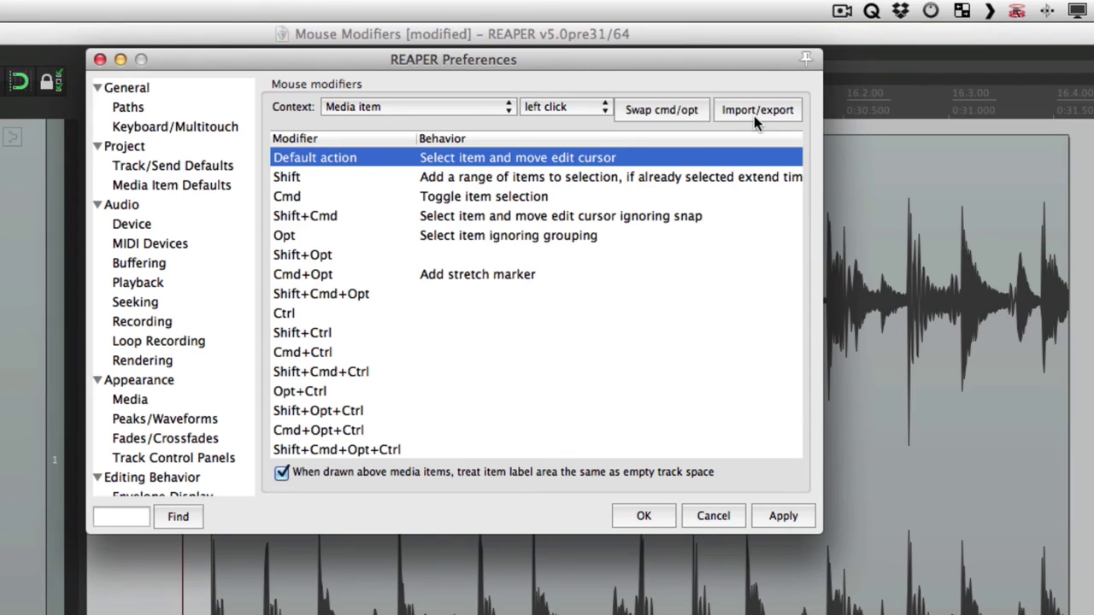
left_click(755, 117)
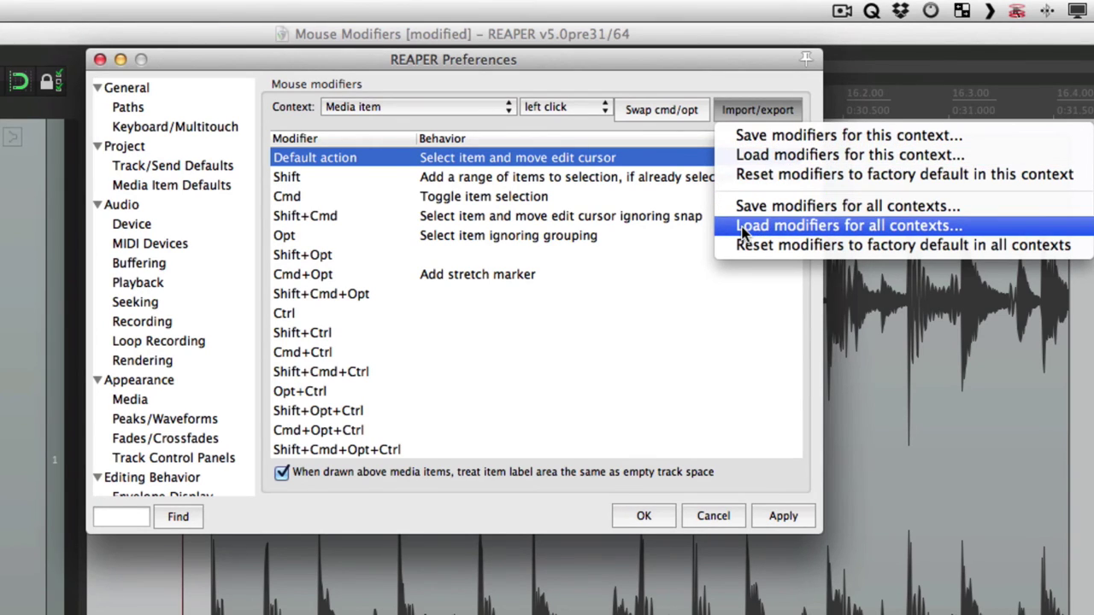
left_click(756, 185)
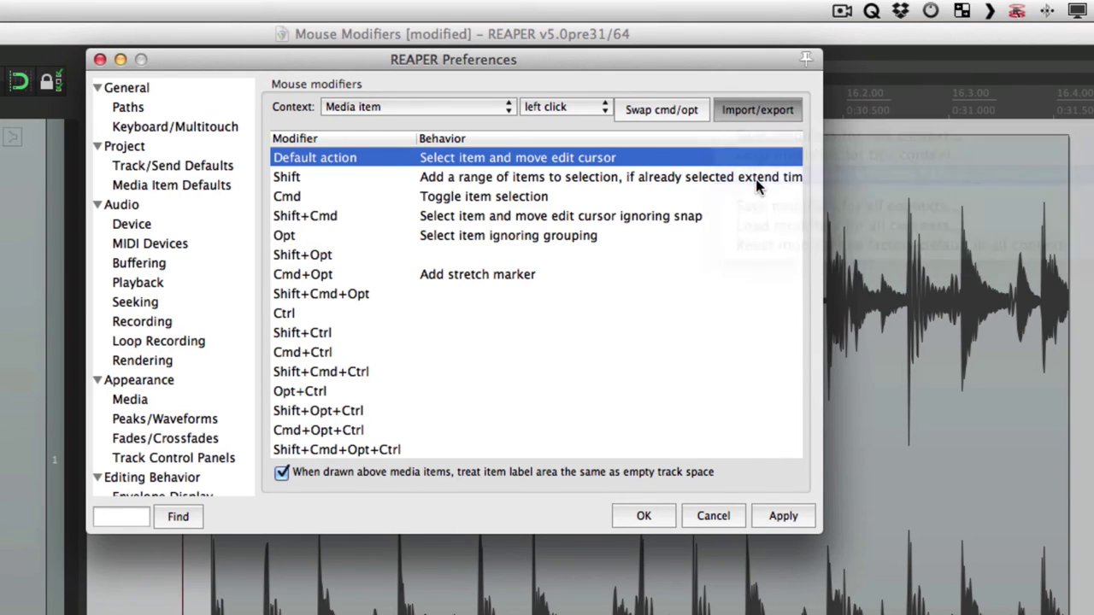
left_click(745, 106)
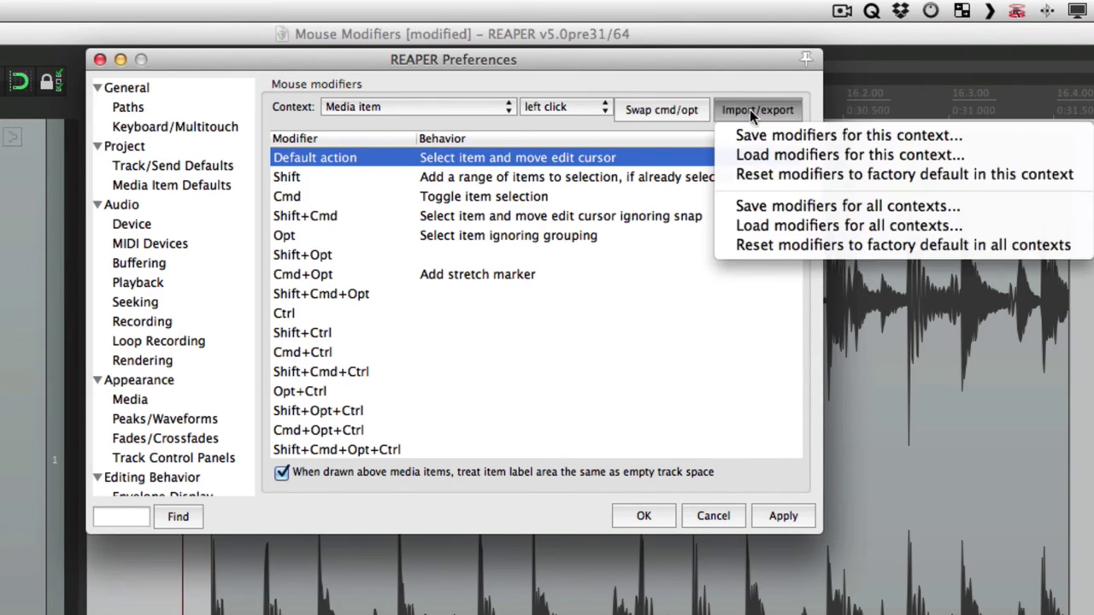
left_click(748, 248)
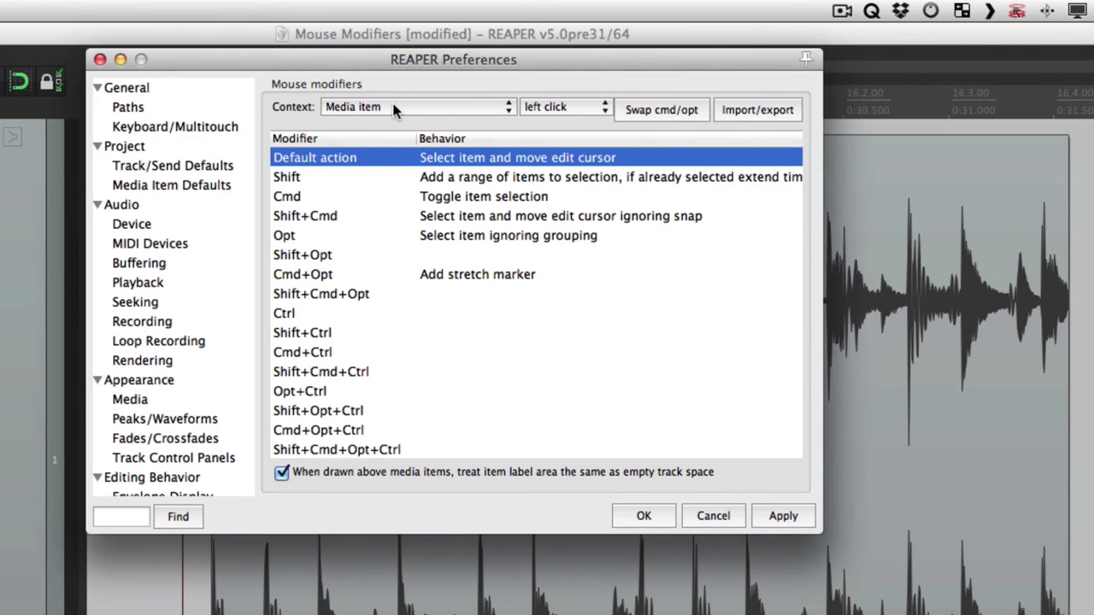
left_click(739, 112)
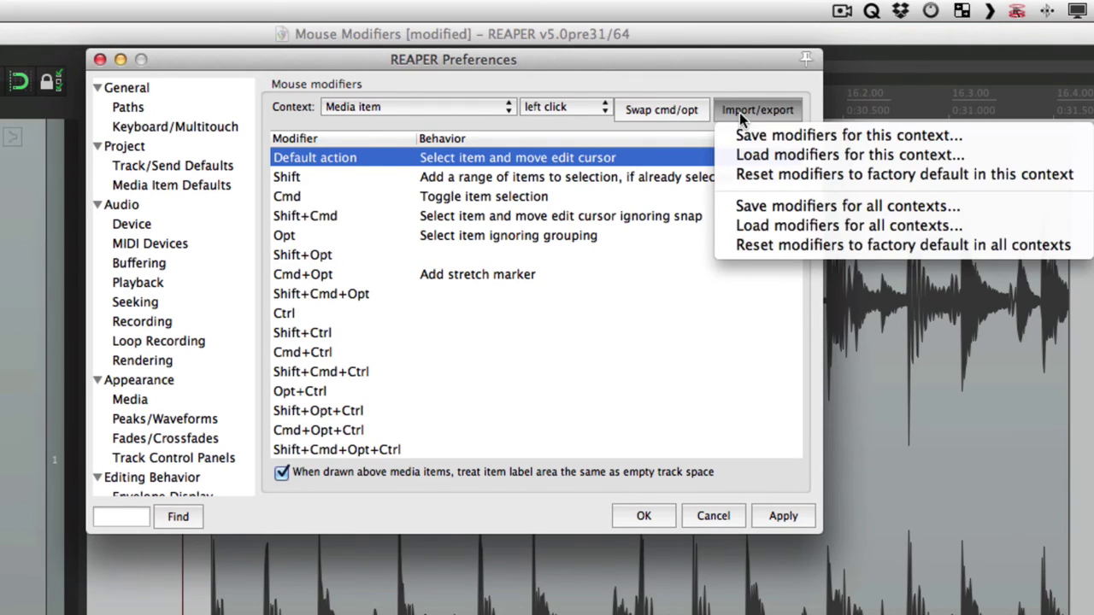
left_click(733, 245)
left_click(413, 114)
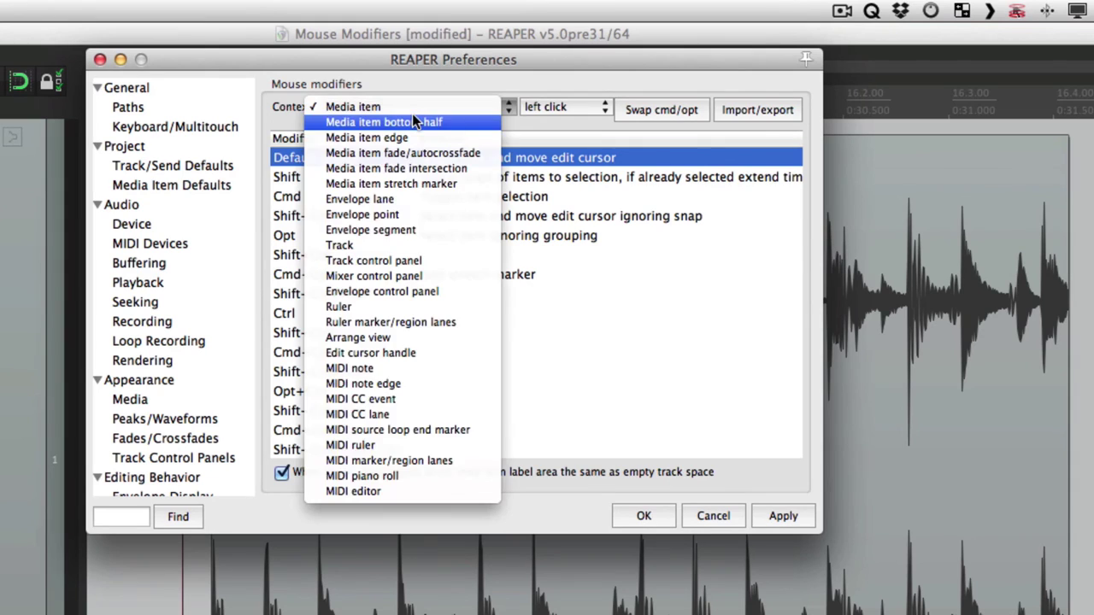
left_click(294, 115)
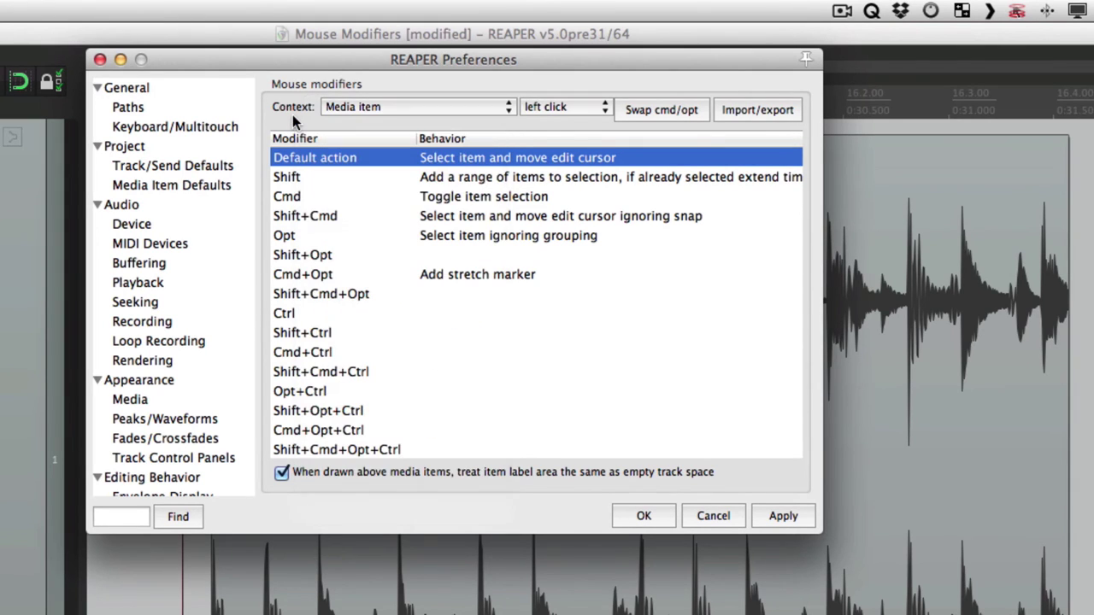
left_click(749, 109)
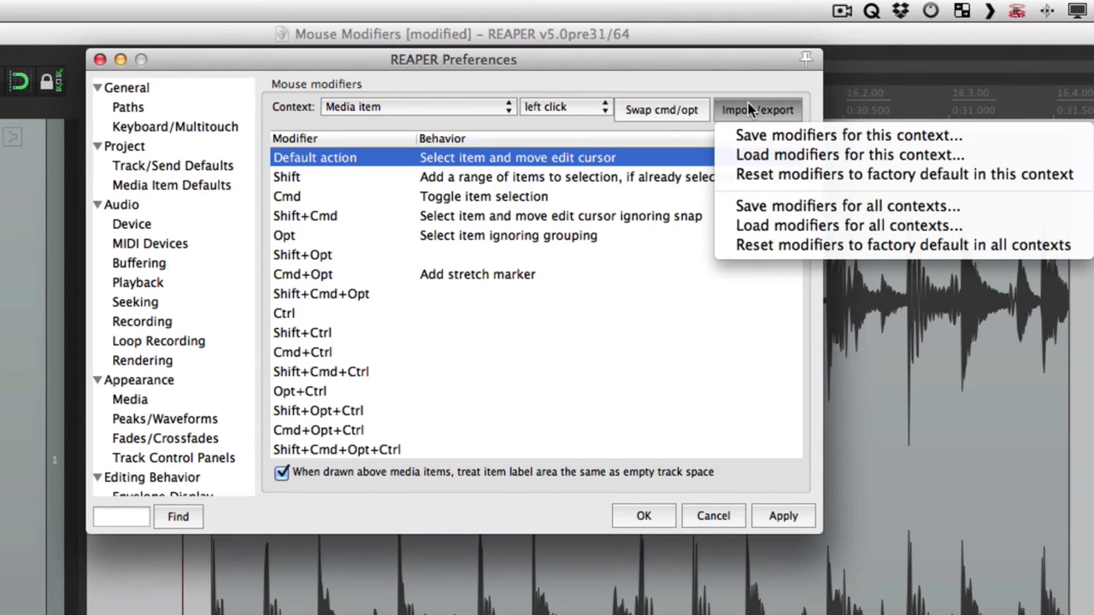
left_click(676, 79)
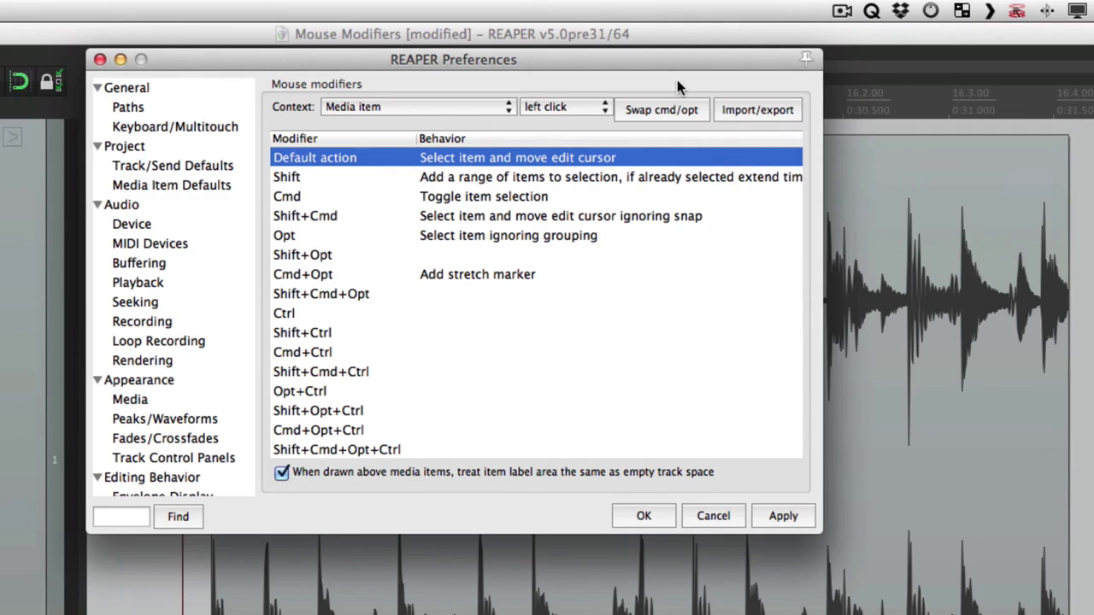
- Review the available behaviors for the default, Shift, Cmd and Shift+Cmd modifiers
double_click(457, 162)
left_click(409, 175)
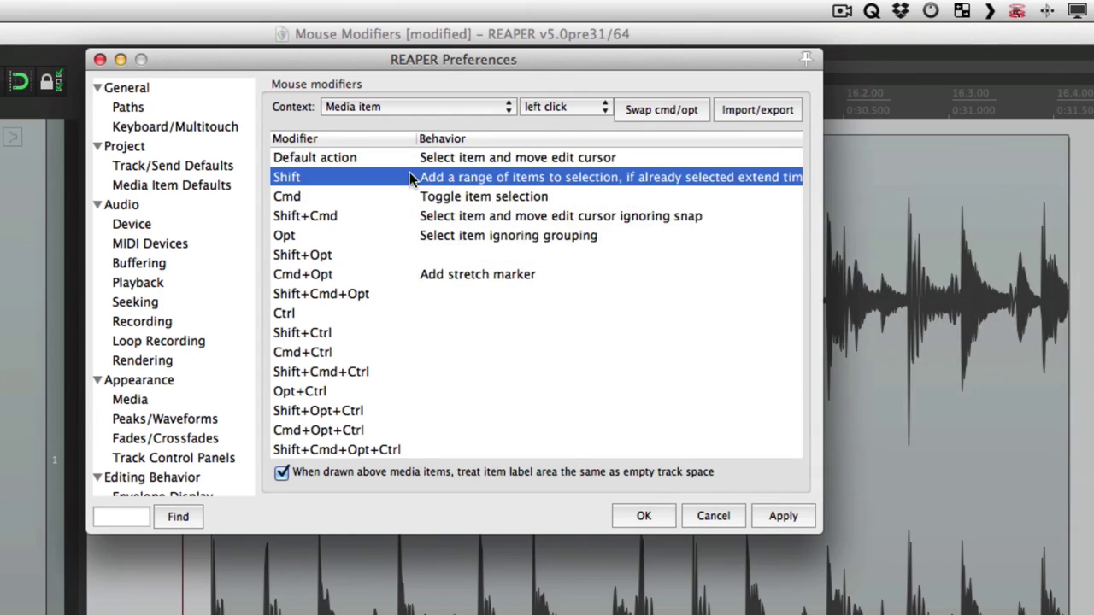
double_click(467, 173)
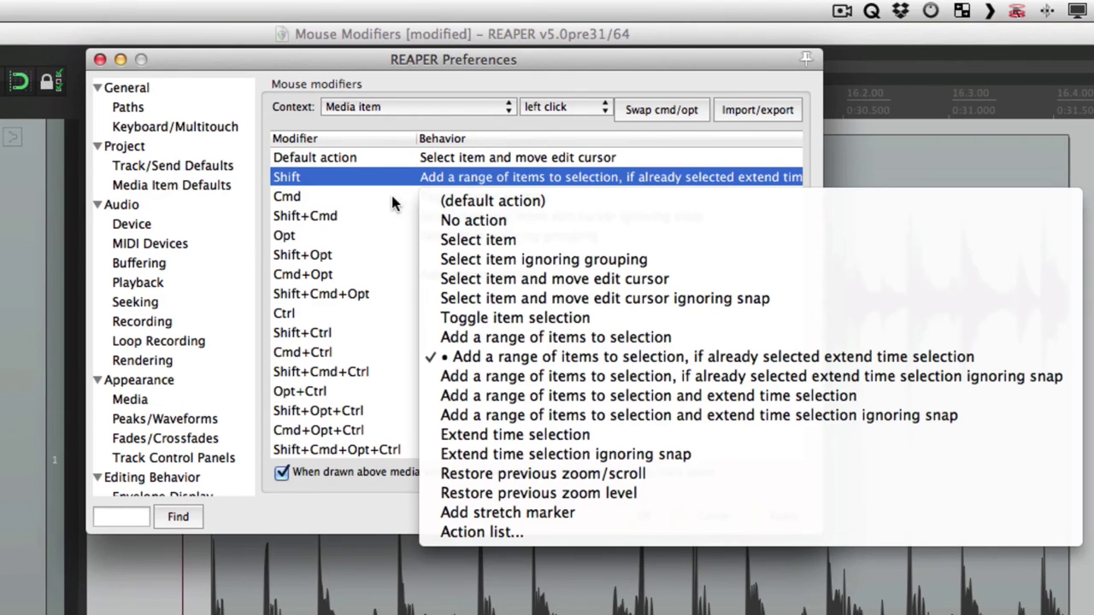
left_click(390, 195)
double_click(452, 196)
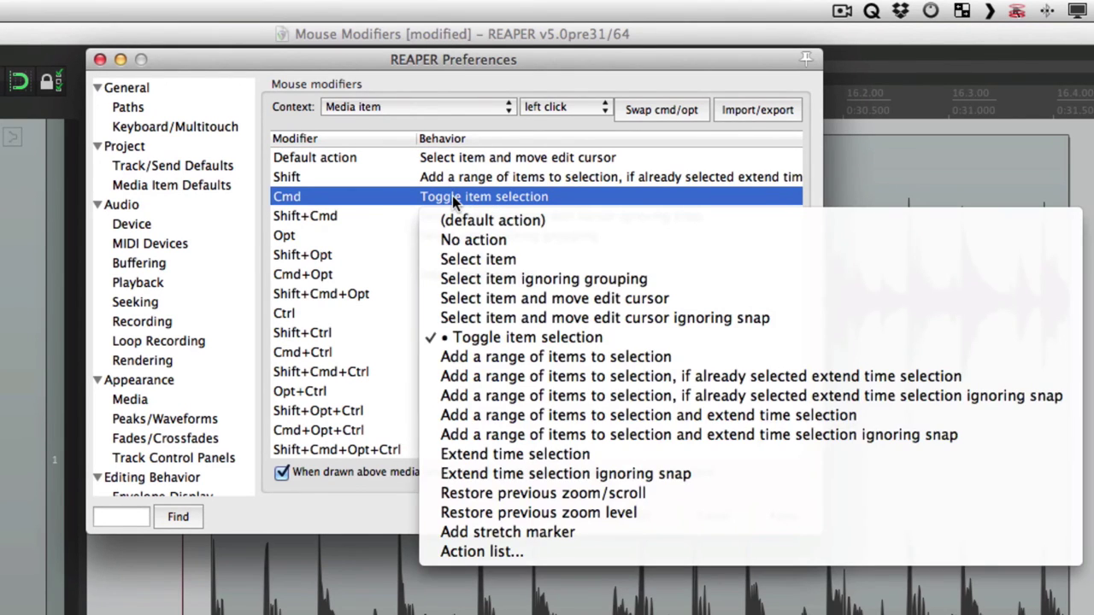
left_click(378, 217)
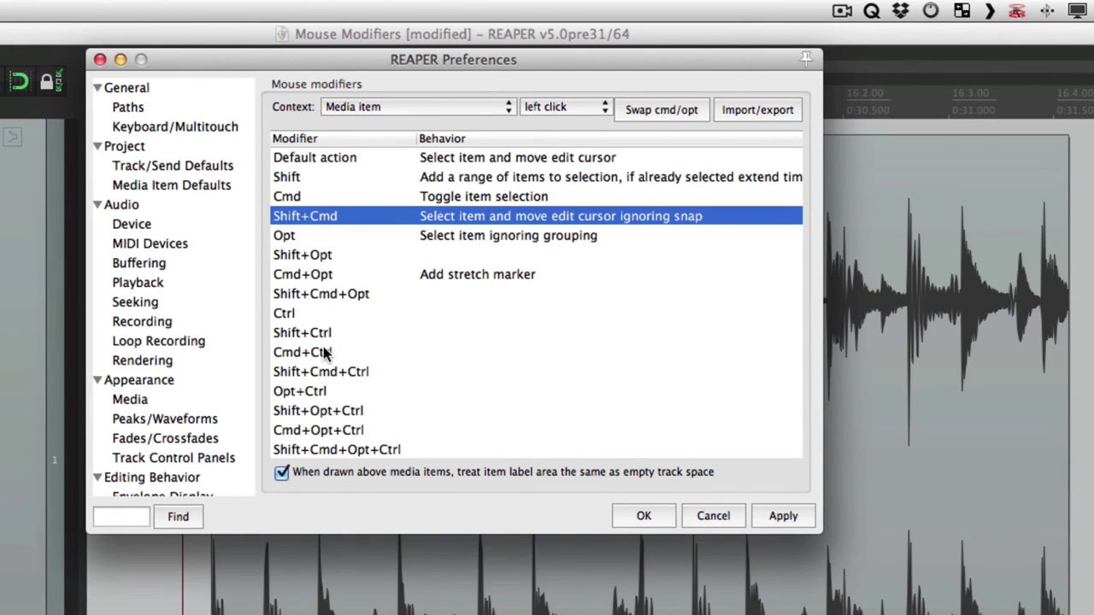
double_click(448, 215)
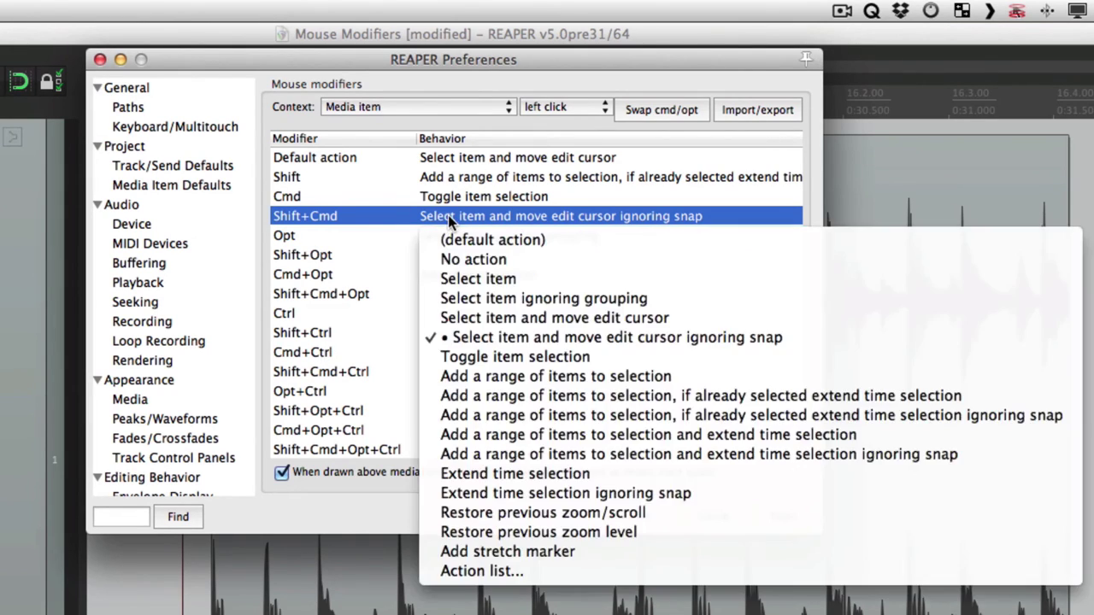
left_click(404, 240)
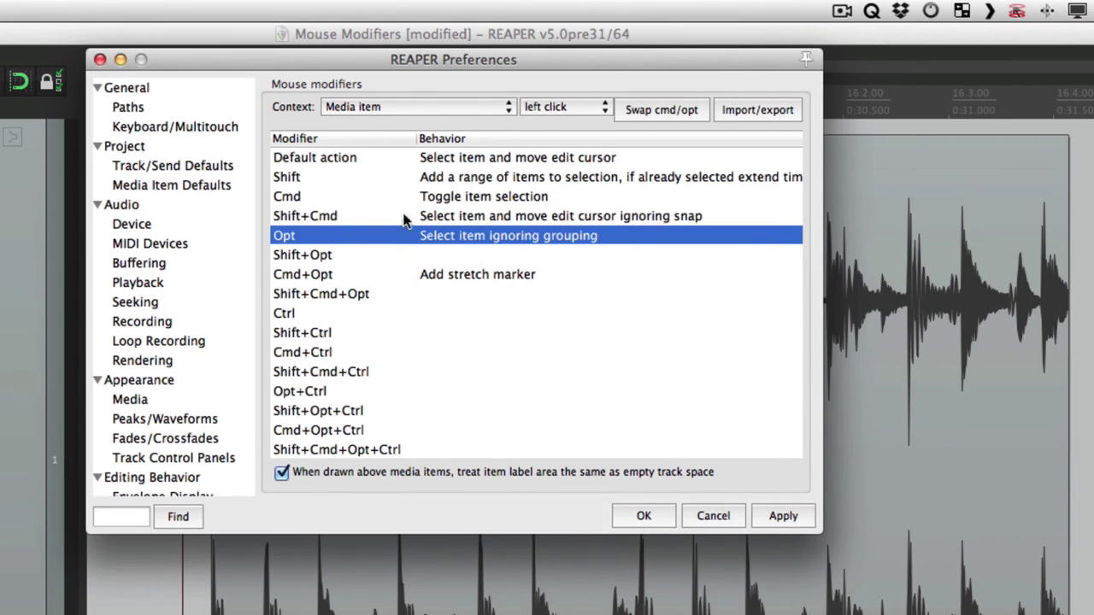
- Switch to Envelope lane and review behaviors for default, Shift+Cmd+Opt and Cmd+Opt modifiers
left_click(401, 99)
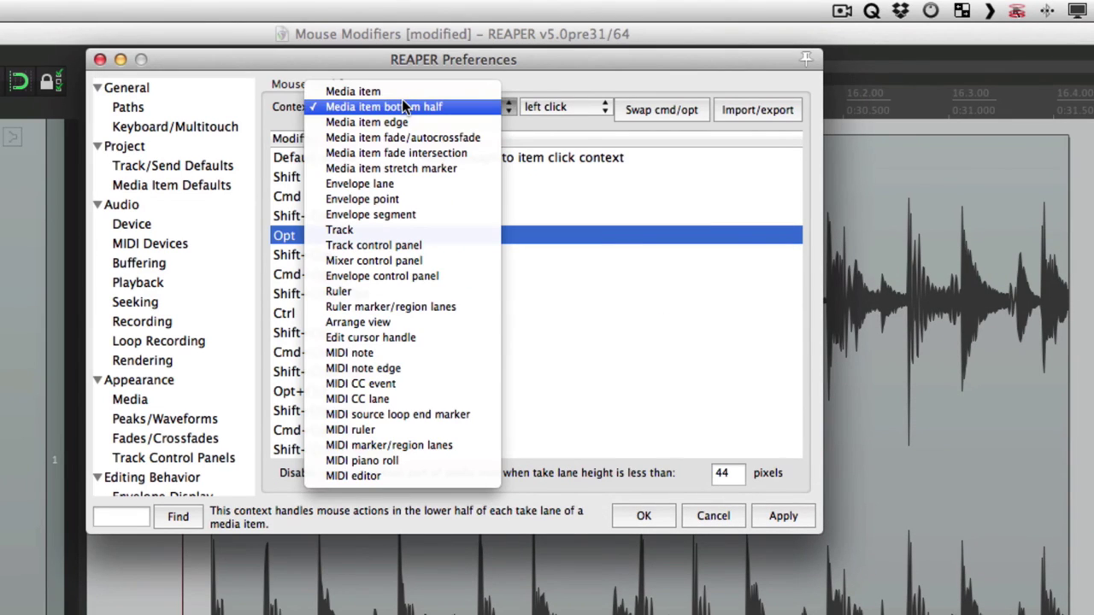
left_click(416, 181)
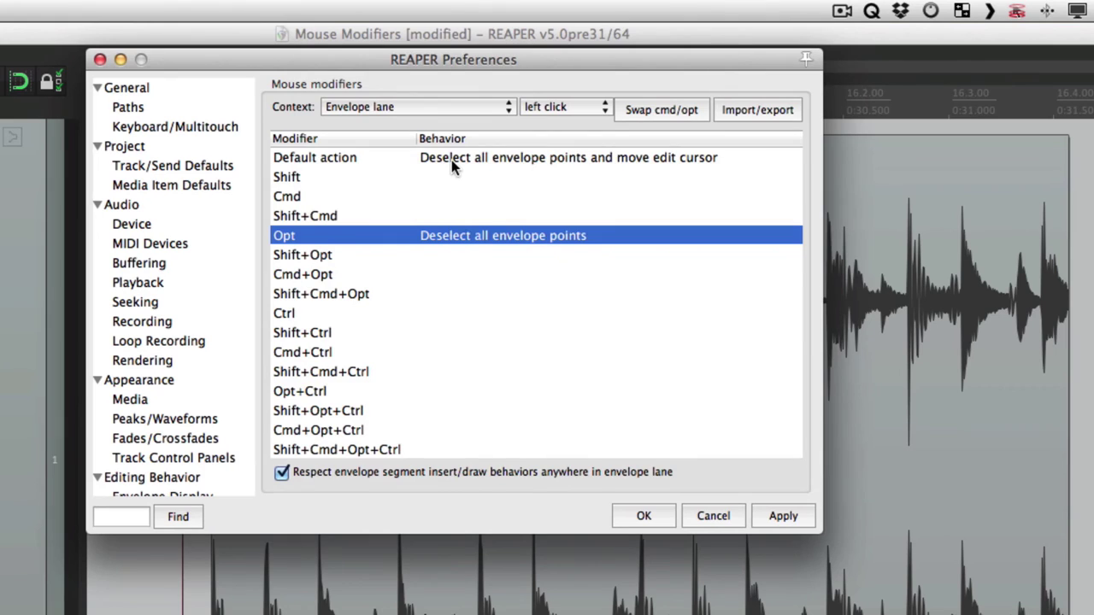
left_click(451, 160)
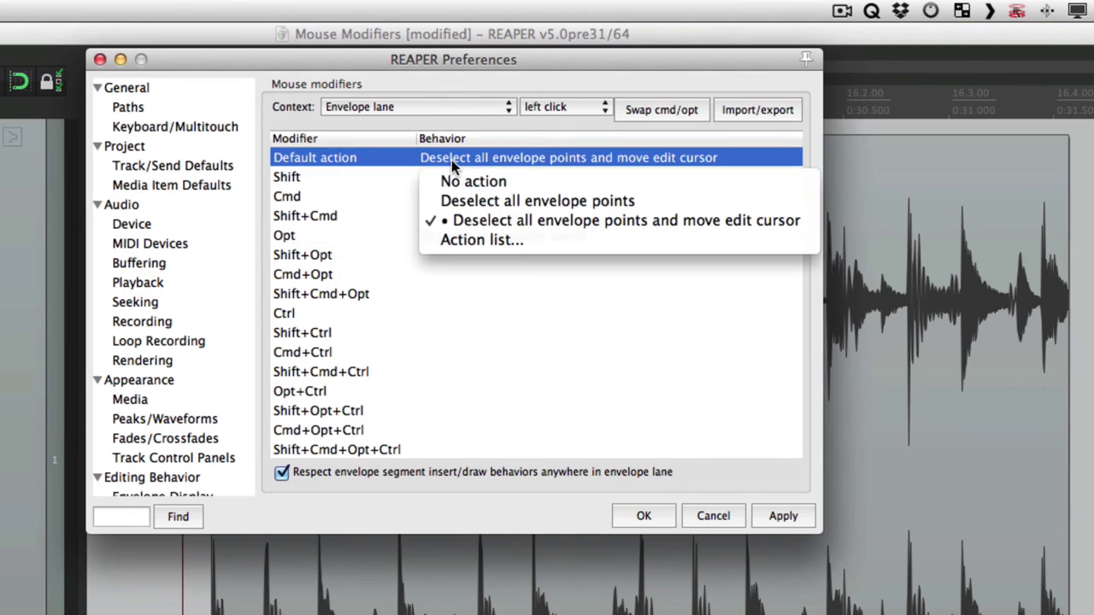
left_click(395, 177)
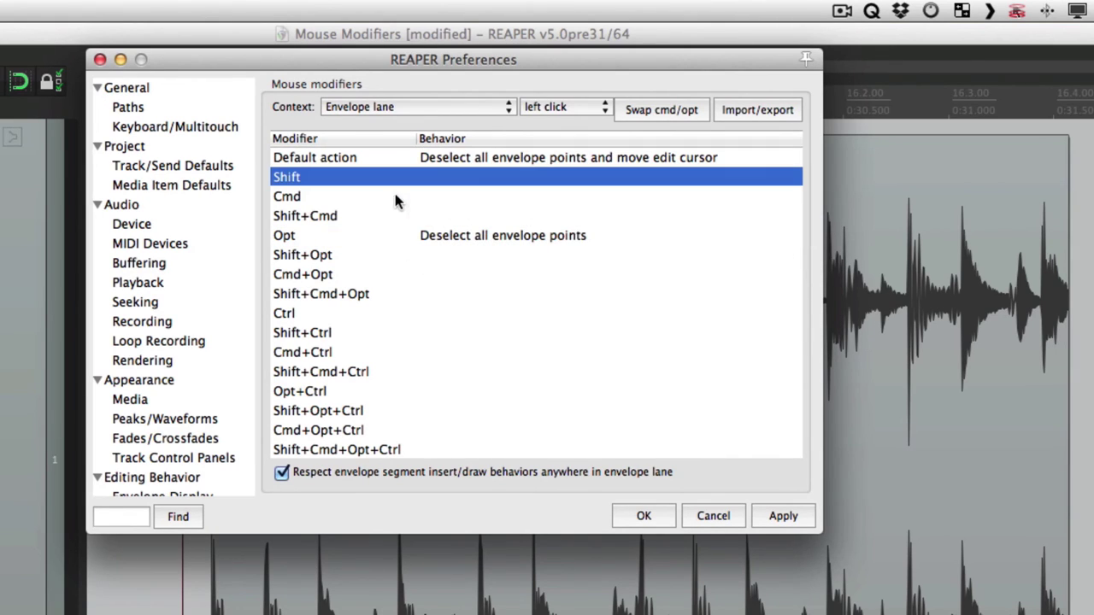
left_click(446, 293)
left_click(431, 274)
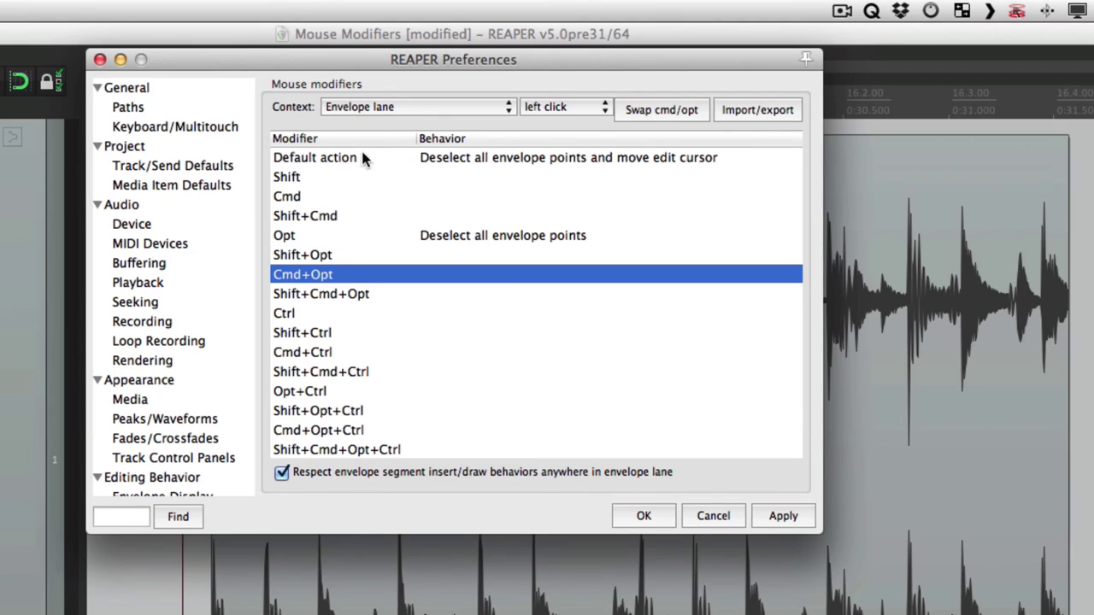
- Switch the context to Media item, then Envelope lane, and finally back to Media item
left_click(369, 109)
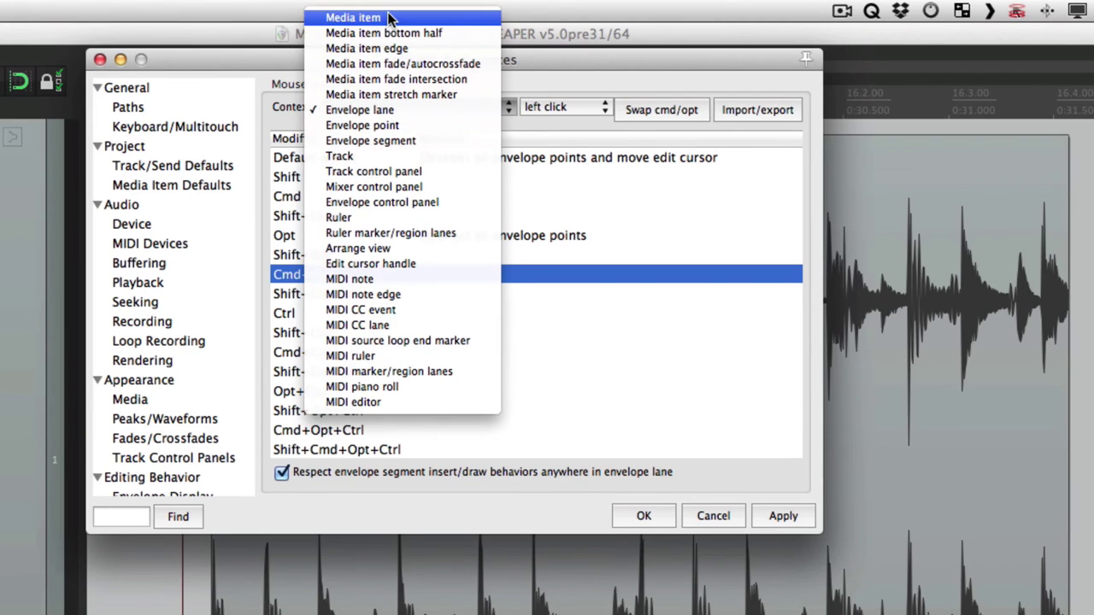
left_click(388, 15)
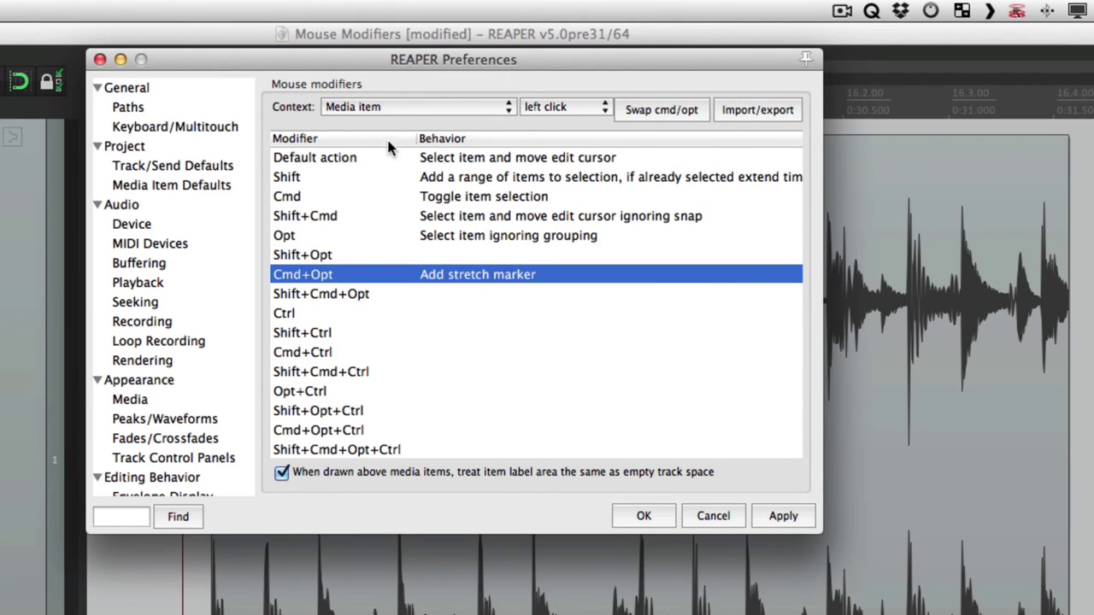
left_click(380, 108)
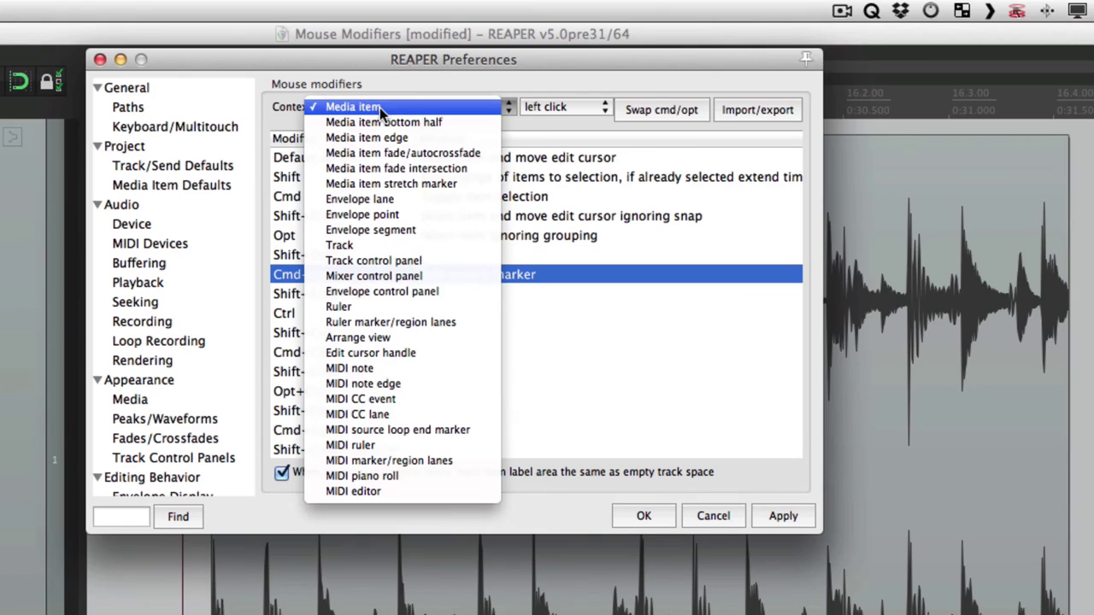
left_click(395, 200)
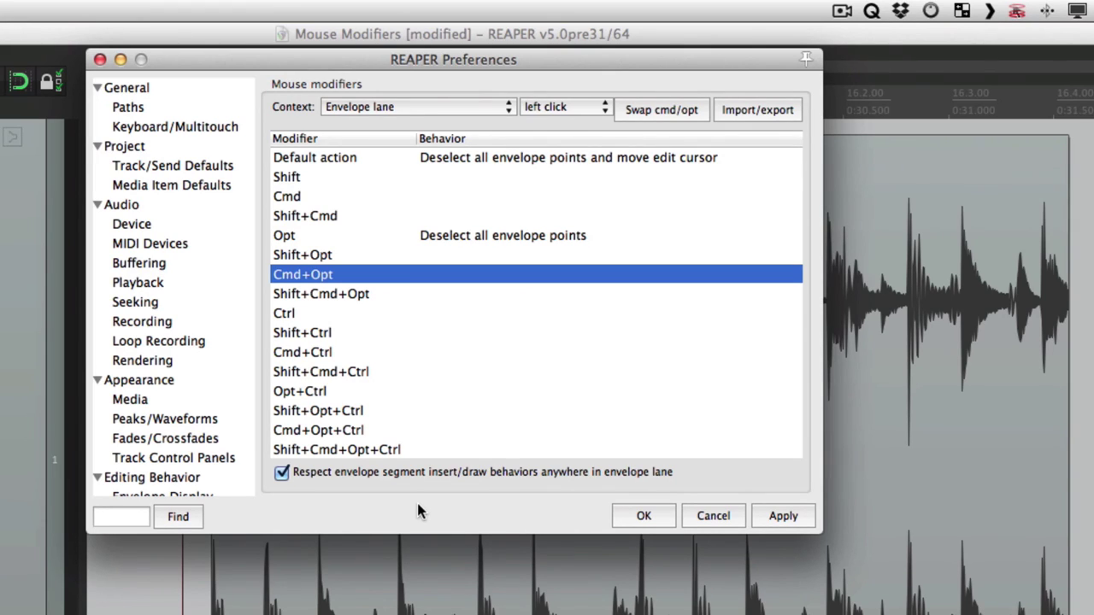
left_click(415, 108)
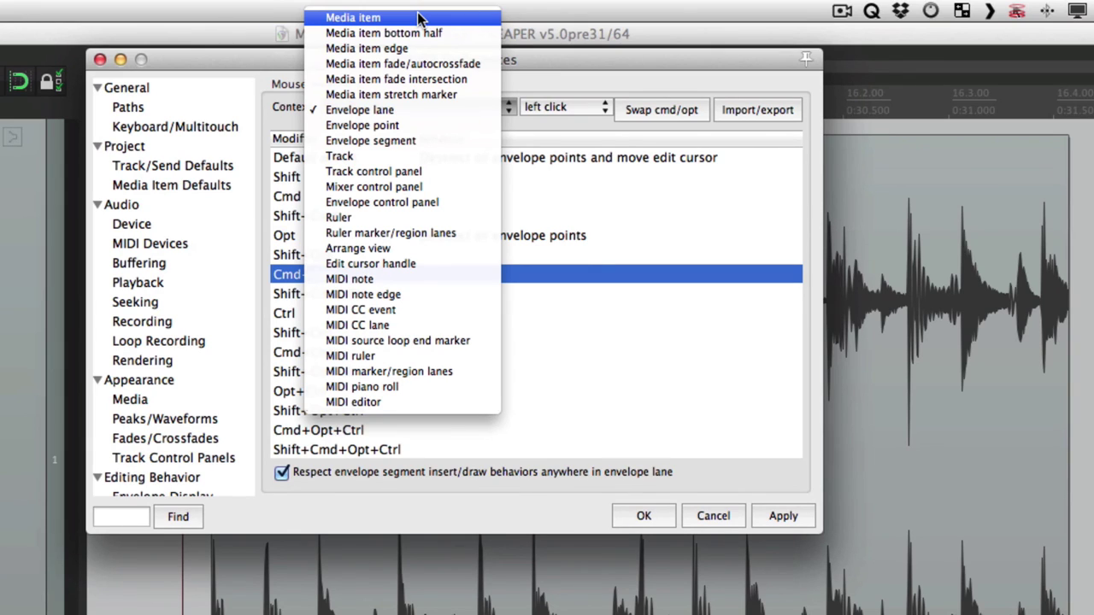
left_click(419, 17)
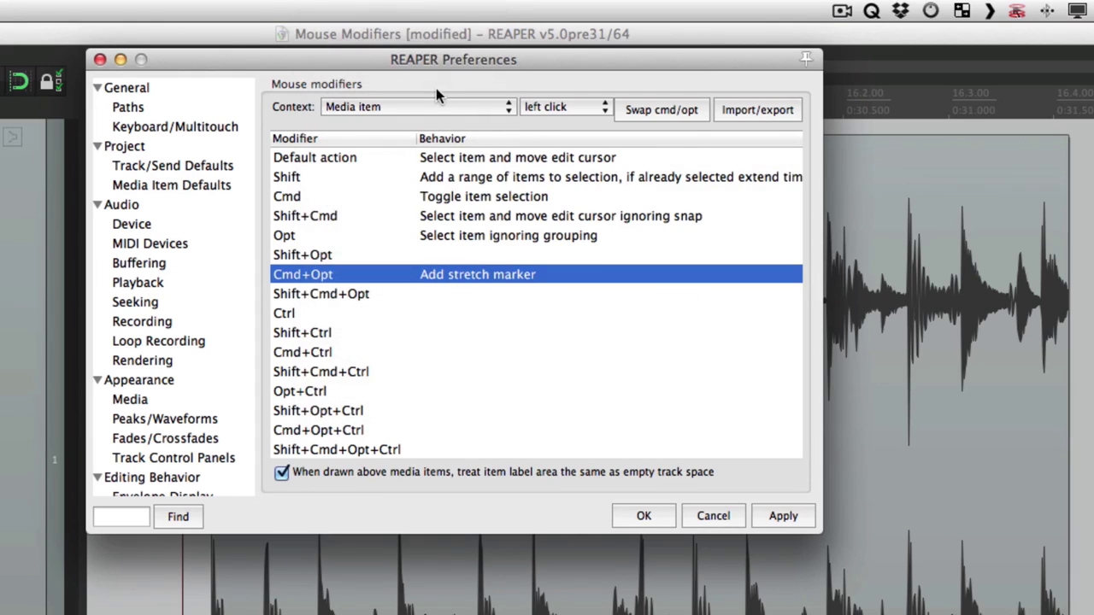